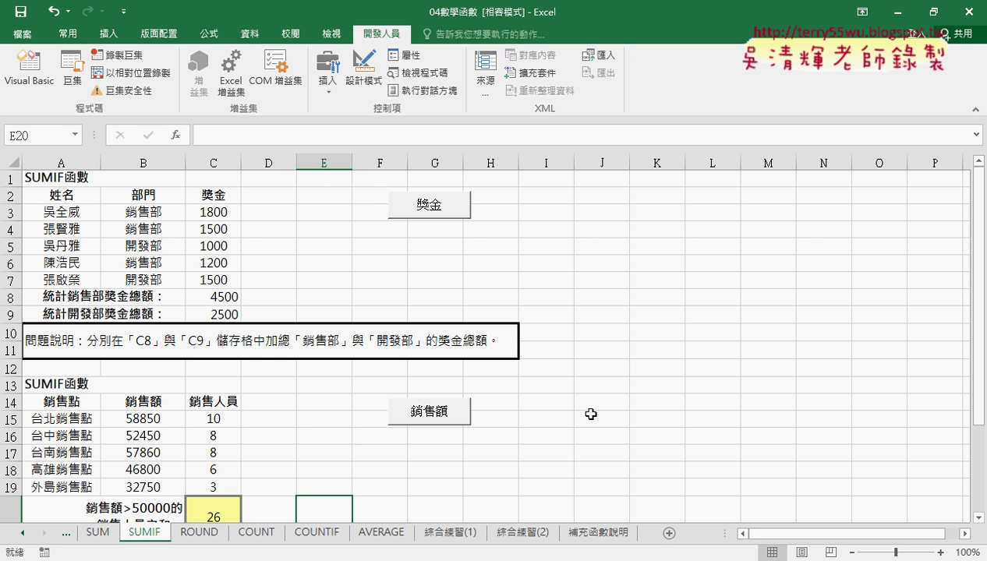
Review the SUMIF totals in C8:C9, then run the 獎金 macro to fill E8:E9 with 4500 and 2500
{"action": "left_click", "coordinate": [221, 297]}
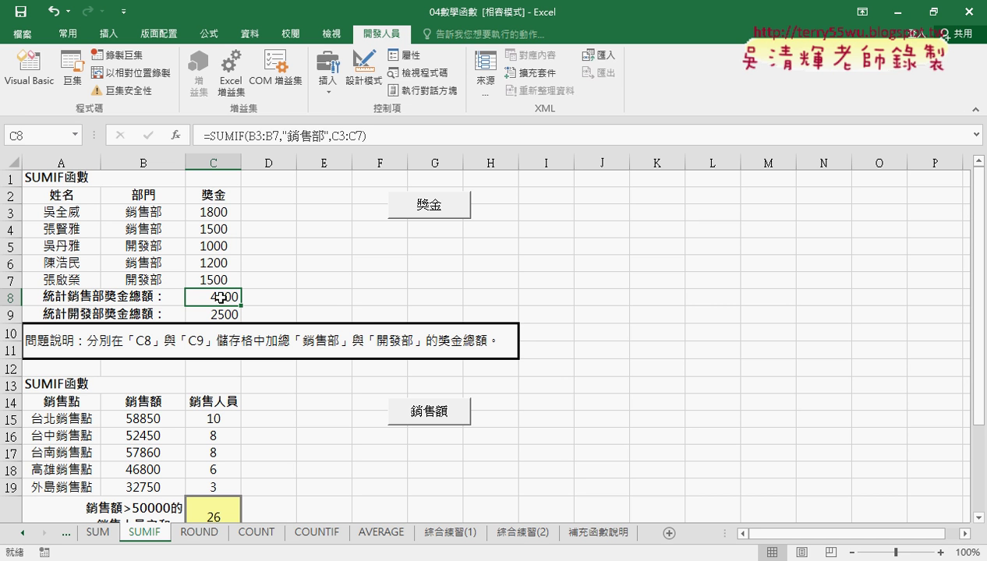
{"action": "left_click", "coordinate": [329, 297]}
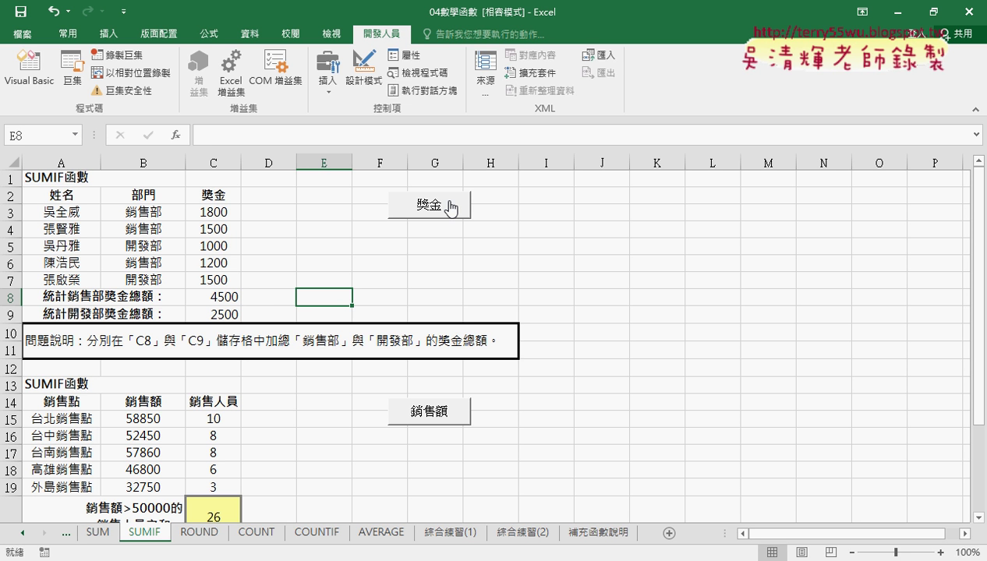
{"action": "left_click", "coordinate": [224, 301]}
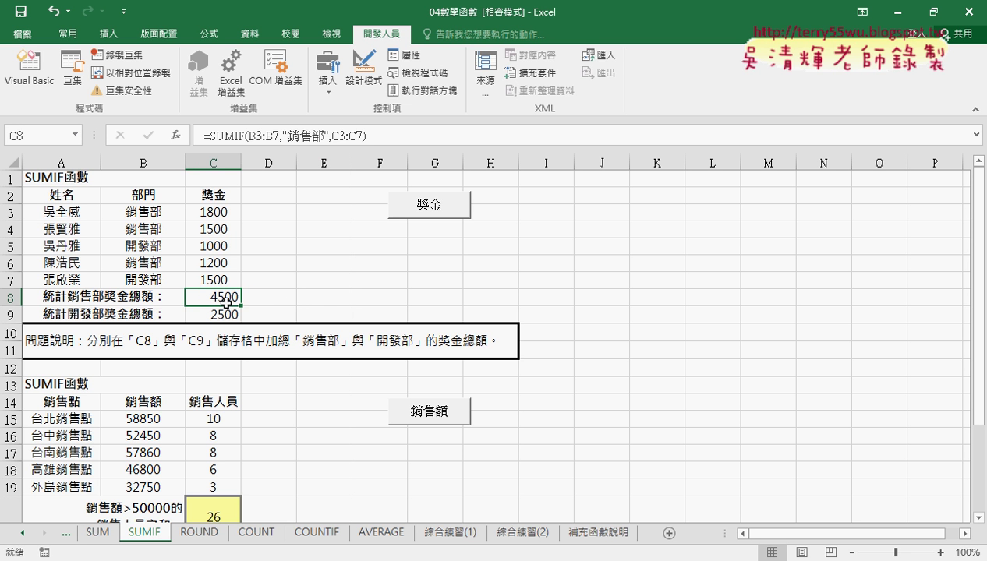
{"action": "left_click_drag", "start_coordinate": [224, 300], "coordinate": [222, 314]}
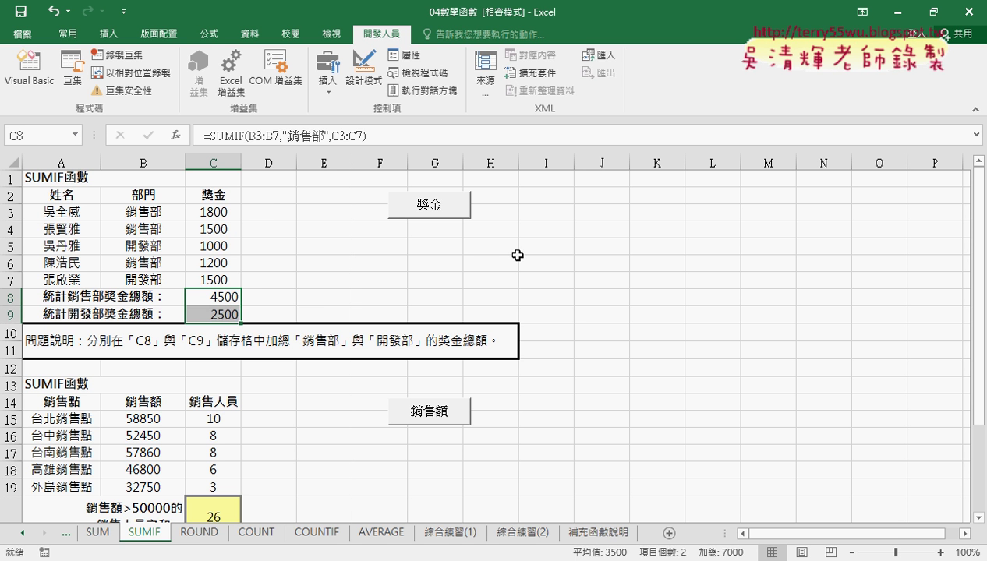
{"action": "left_click", "coordinate": [321, 299]}
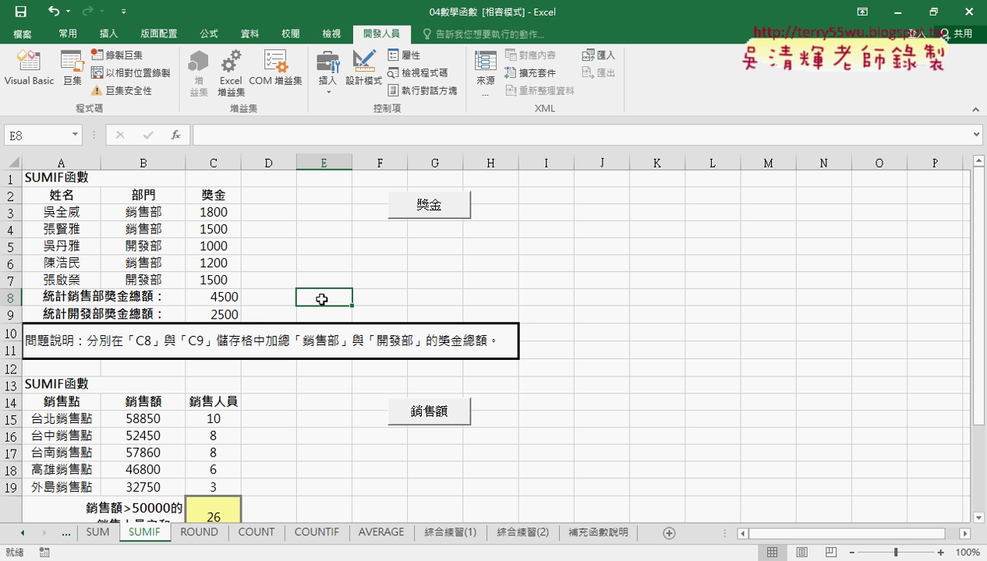
{"action": "left_click", "coordinate": [430, 205]}
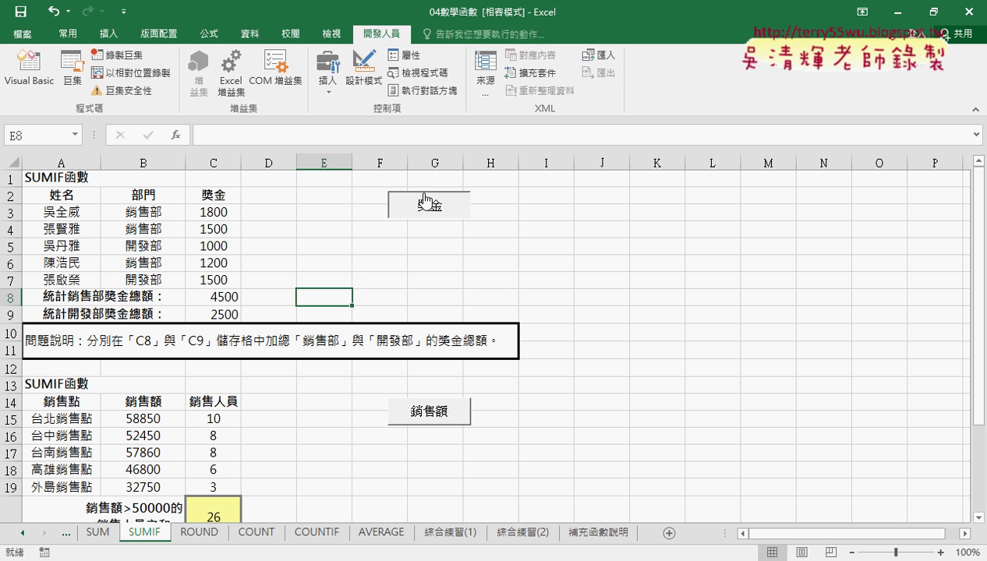
{"action": "left_click_drag", "start_coordinate": [339, 299], "coordinate": [340, 316]}
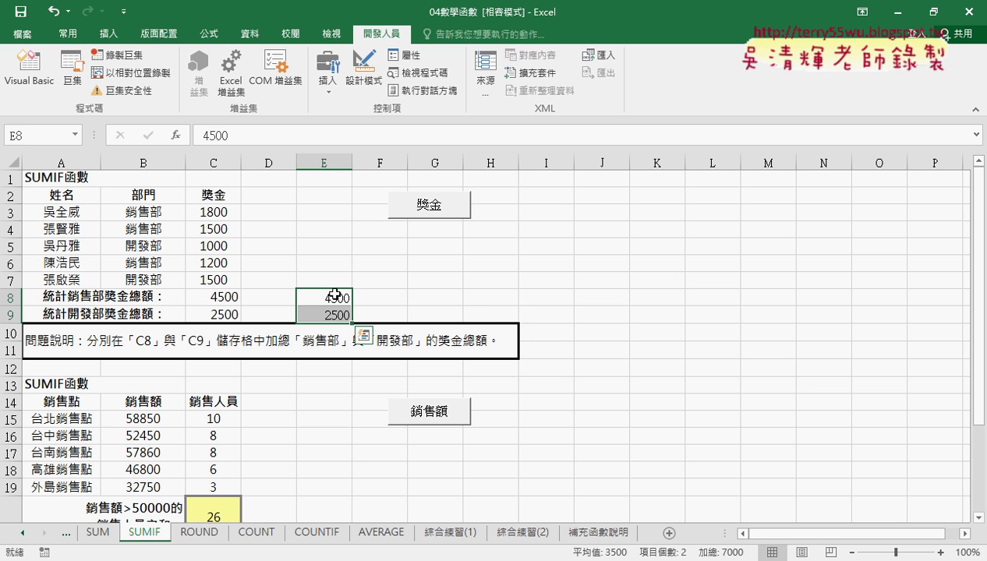
Open the macro assigned to the 獎金 button for editing through 指定巨集 and 編輯
{"action": "right_click", "coordinate": [445, 208]}
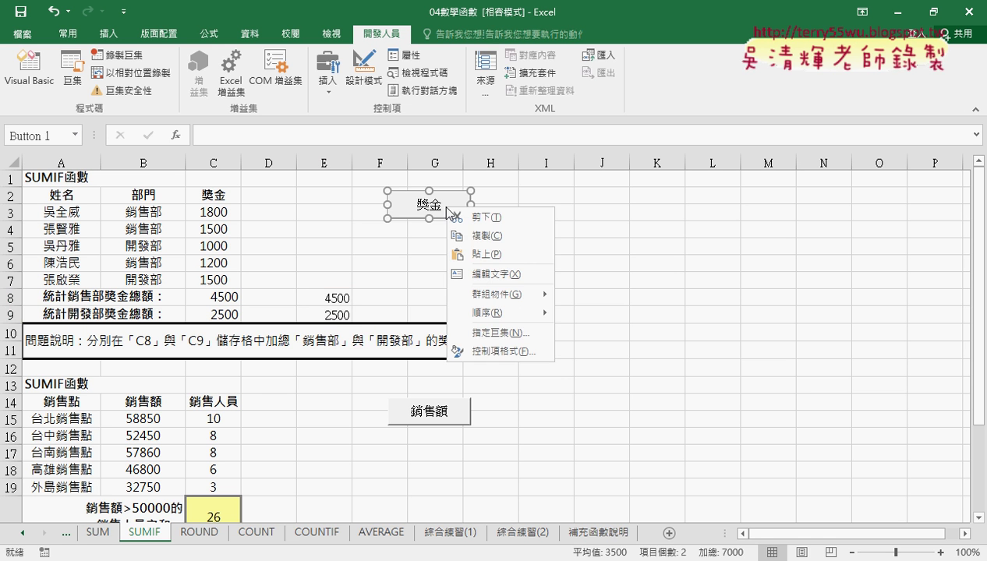
{"action": "left_click", "coordinate": [502, 336]}
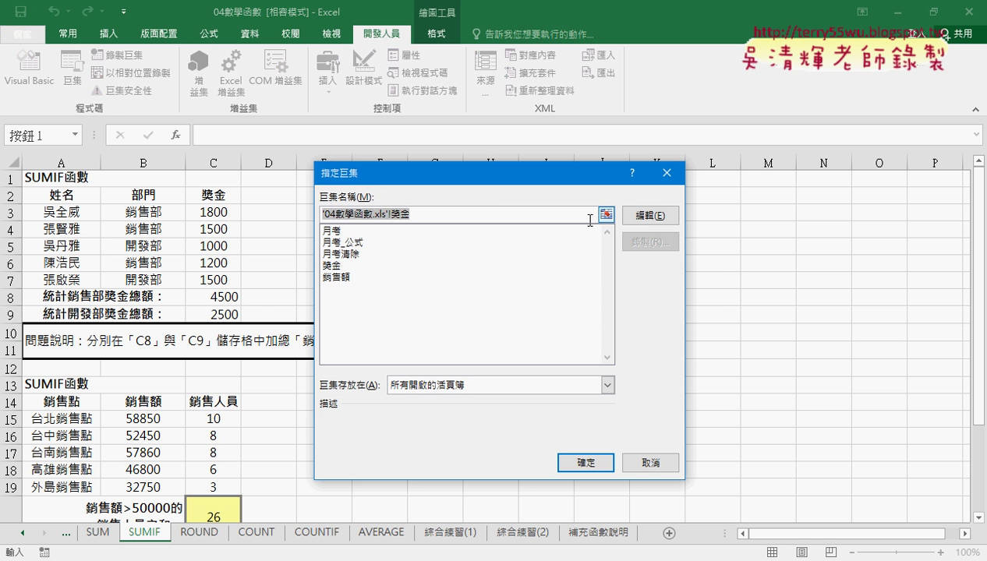
{"action": "left_click", "coordinate": [647, 218]}
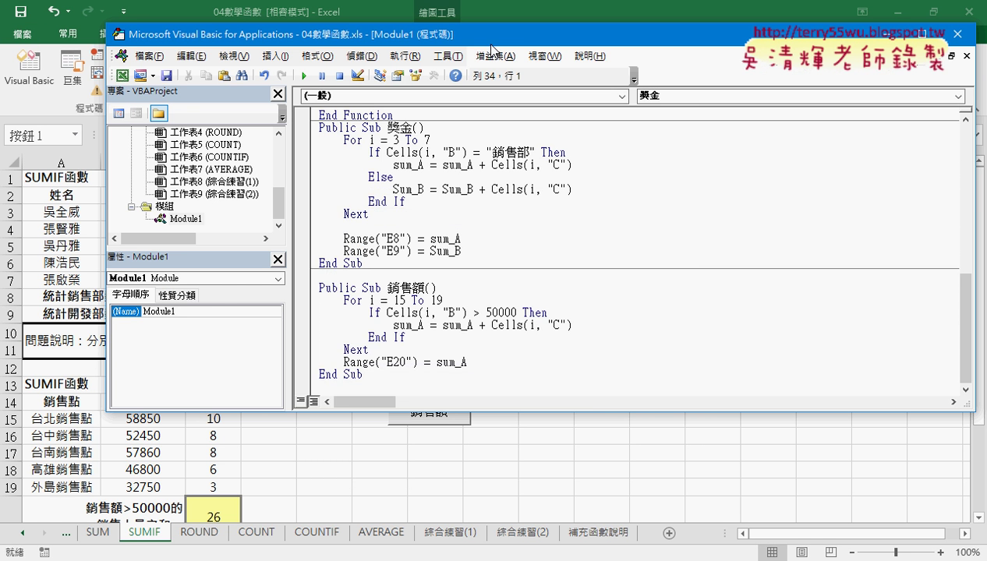
Arrange the VBA editor window and select the If…End If block inside the loop
{"action": "left_click_drag", "start_coordinate": [481, 44], "coordinate": [746, 63]}
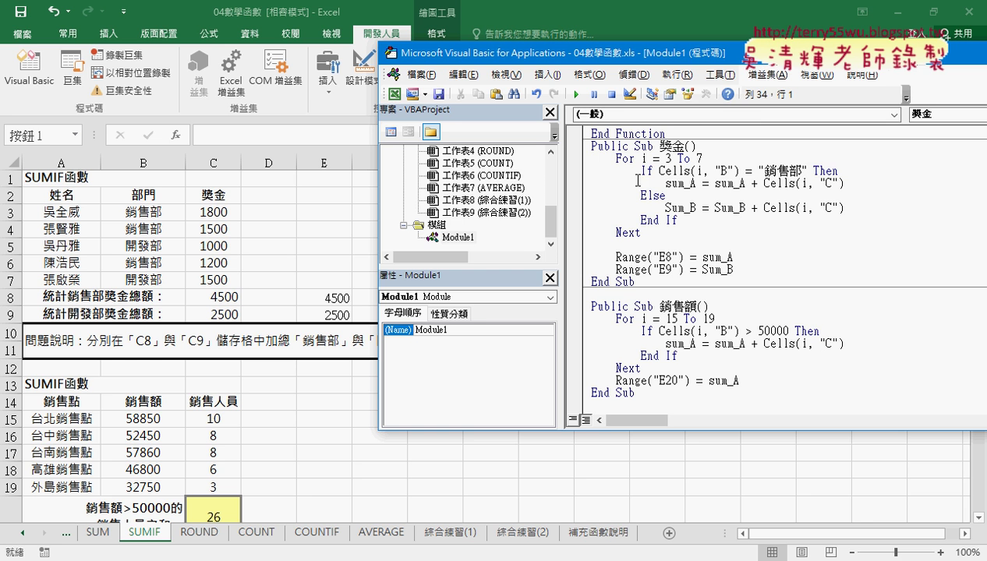
{"action": "left_click_drag", "start_coordinate": [560, 192], "coordinate": [495, 193]}
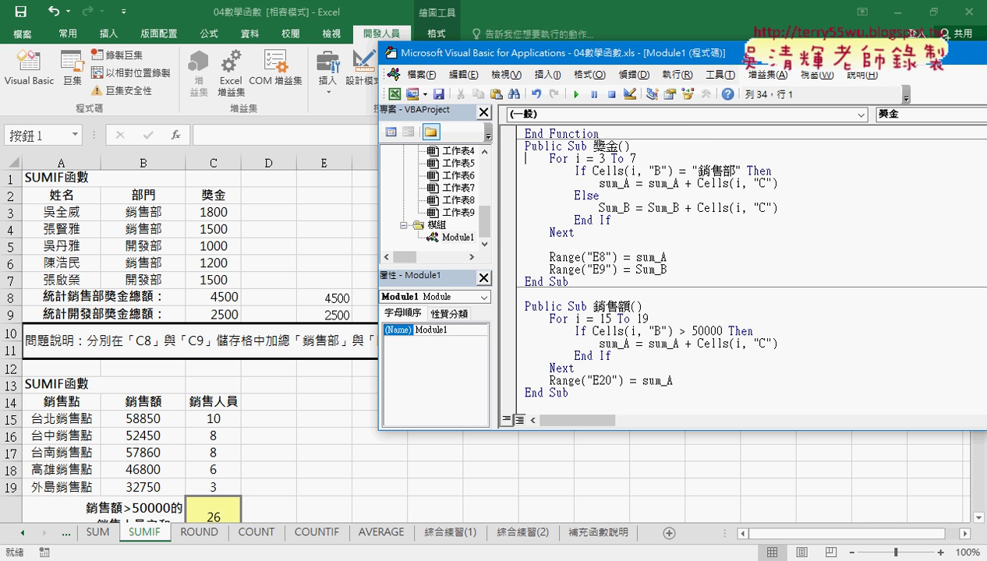
{"action": "double_click", "coordinate": [614, 145]}
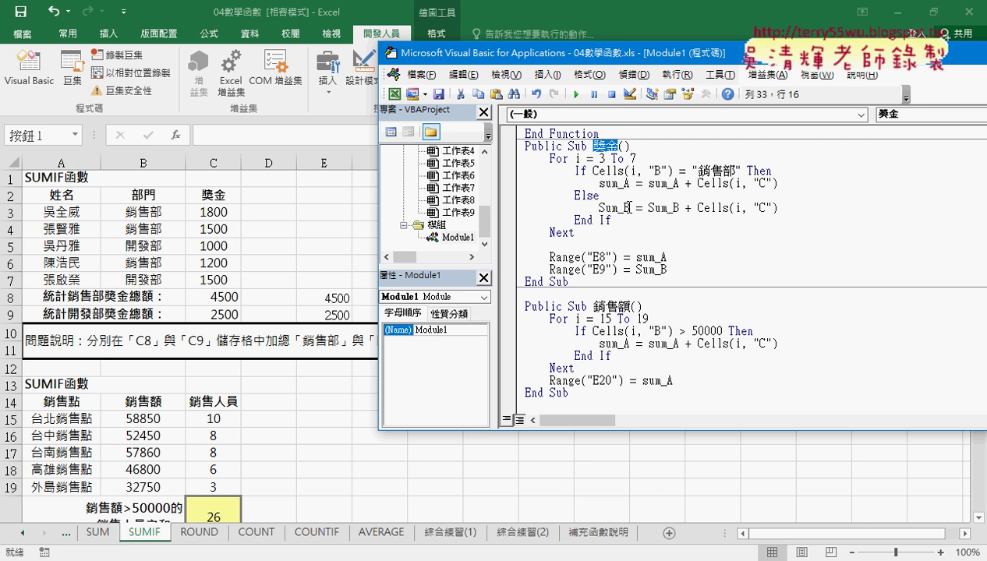
{"action": "left_click_drag", "start_coordinate": [639, 54], "coordinate": [652, 53]}
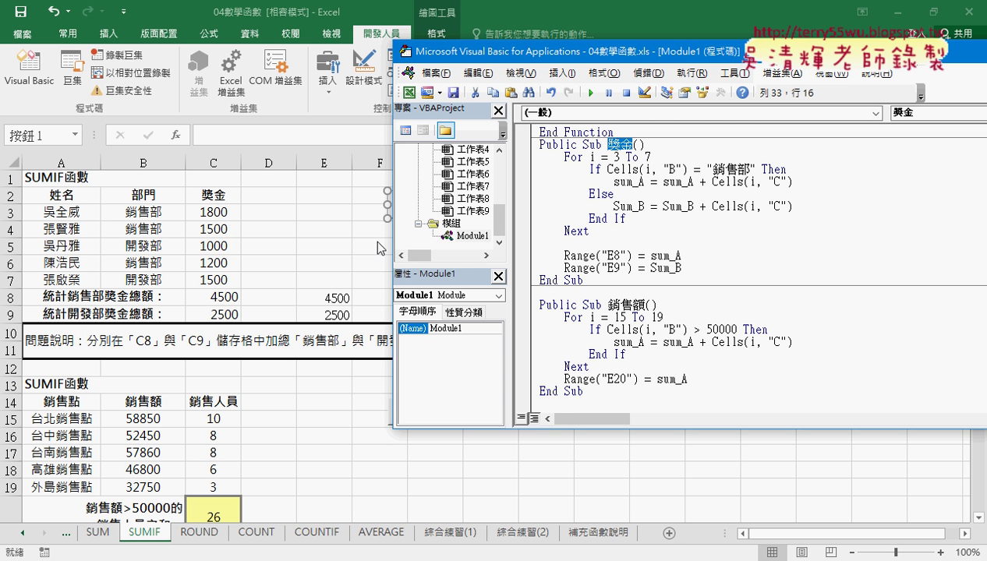
{"action": "mouse_move", "coordinate": [651, 220]}
{"action": "left_mouse_down"}
{"action": "mouse_move", "coordinate": [528, 181]}
{"action": "mouse_move", "coordinate": [519, 169]}
{"action": "left_mouse_up"}
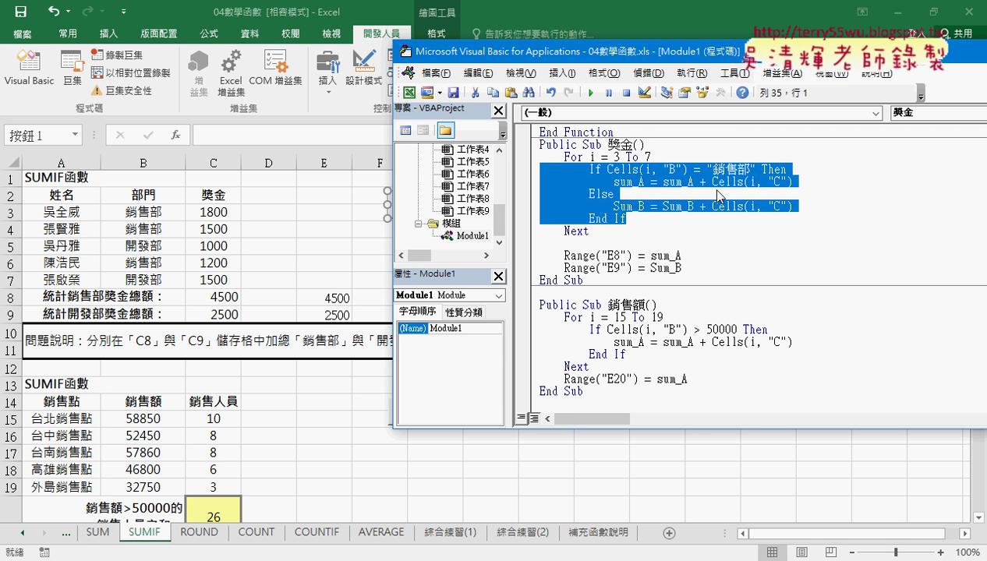
Remove the old If block and both Range("E8")/Range("E9") lines, leaving the caret inside the loop
{"action": "key", "text": "Delete"}
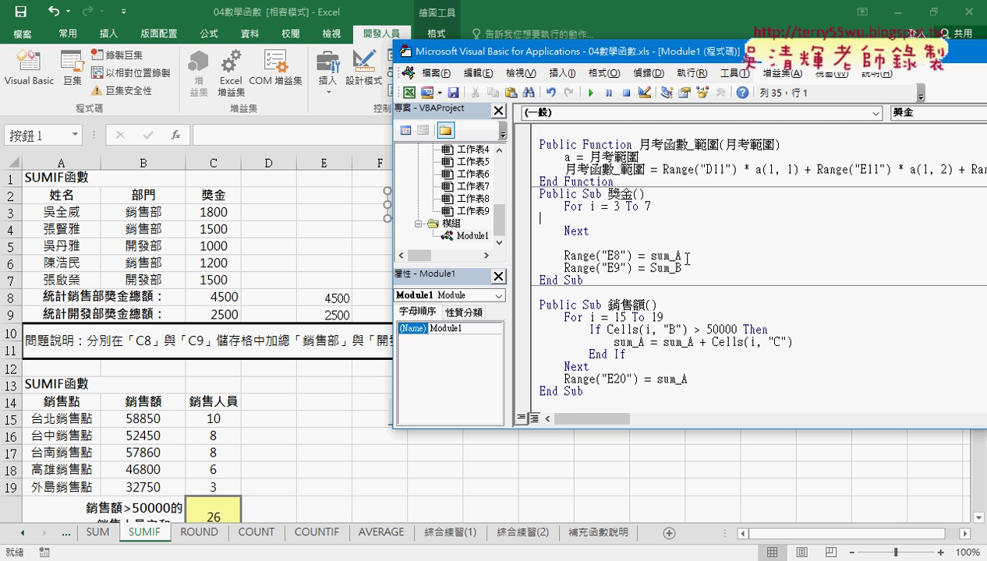
{"action": "left_click_drag", "start_coordinate": [681, 268], "coordinate": [518, 260]}
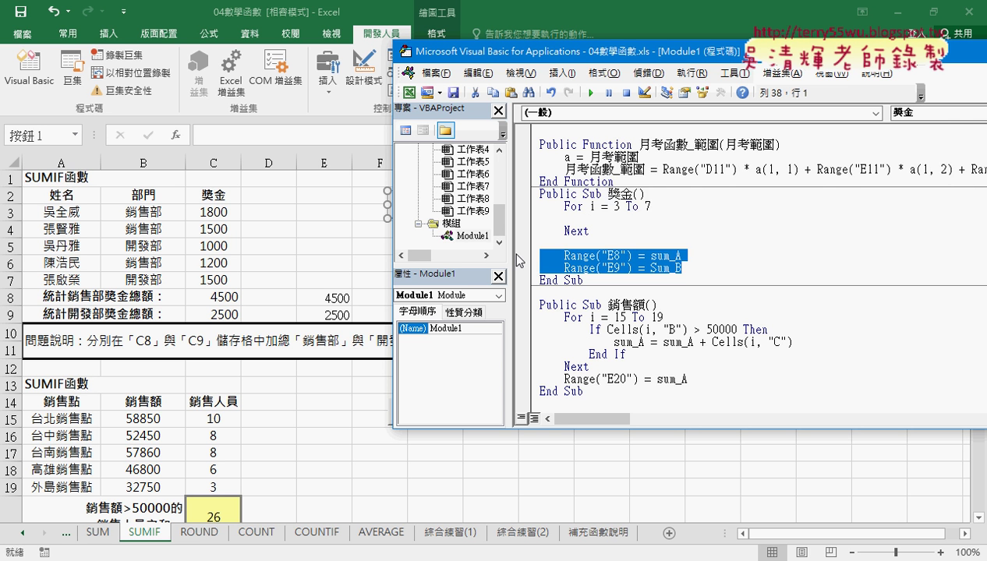
{"action": "key", "text": "Delete"}
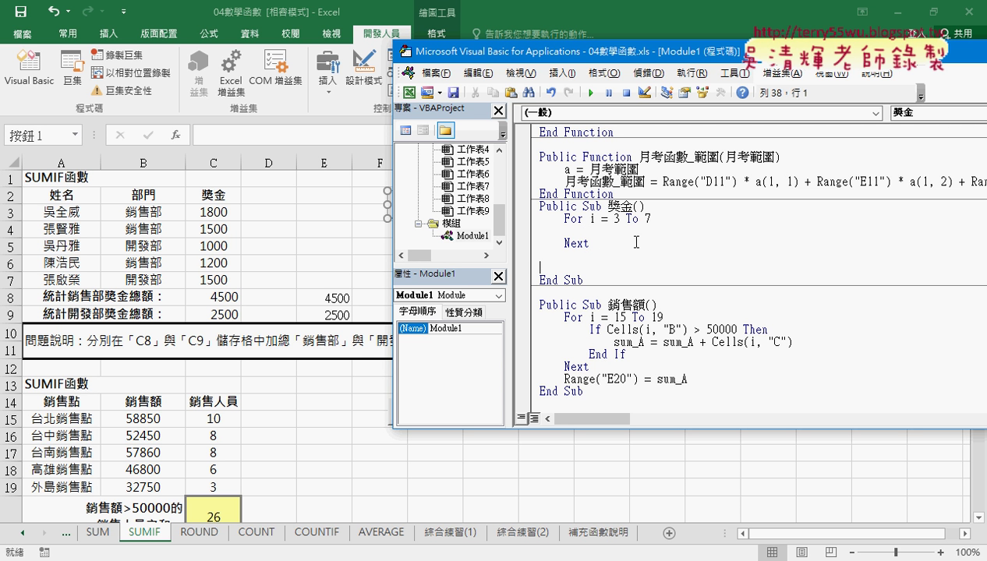
{"action": "left_click", "coordinate": [558, 230]}
Write the indented line If Cells(i,"B")="銷售部" Then, converting 銷售部 with the IME
{"action": "key", "text": "Tab"}
{"action": "key", "text": "Tab"}
{"action": "type", "text": "i"}
{"action": "type", "text": "f"}
{"action": "type", "text": " ce"}
{"action": "type", "text": "lls"}
{"action": "type", "text": "(i"}
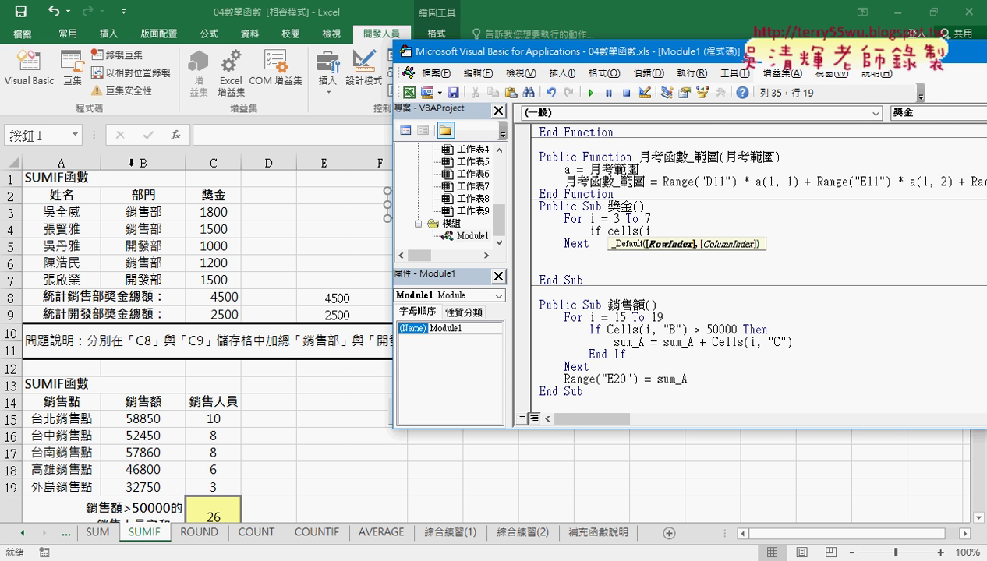
{"action": "type", "text": ",\""}
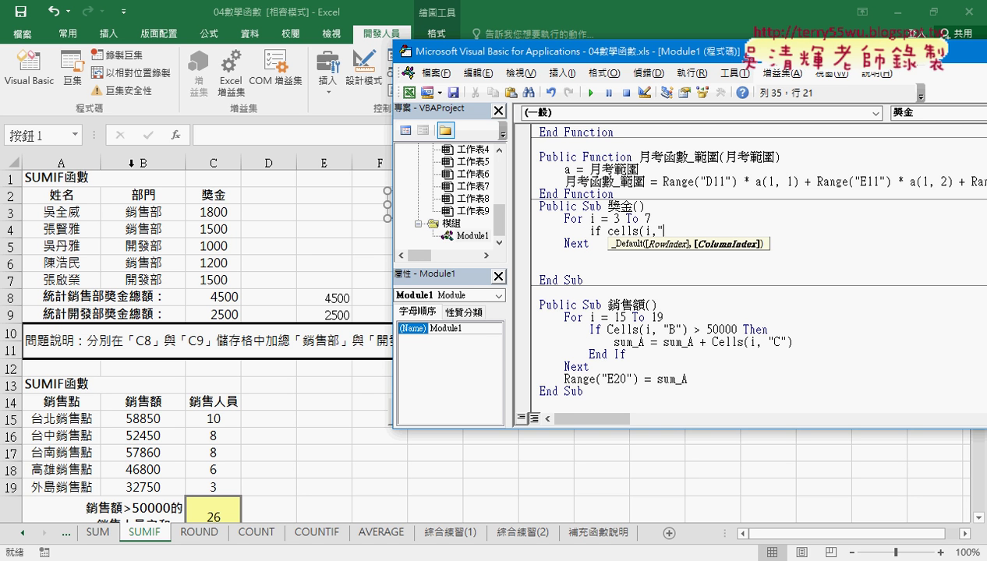
{"action": "type", "text": "B\")"}
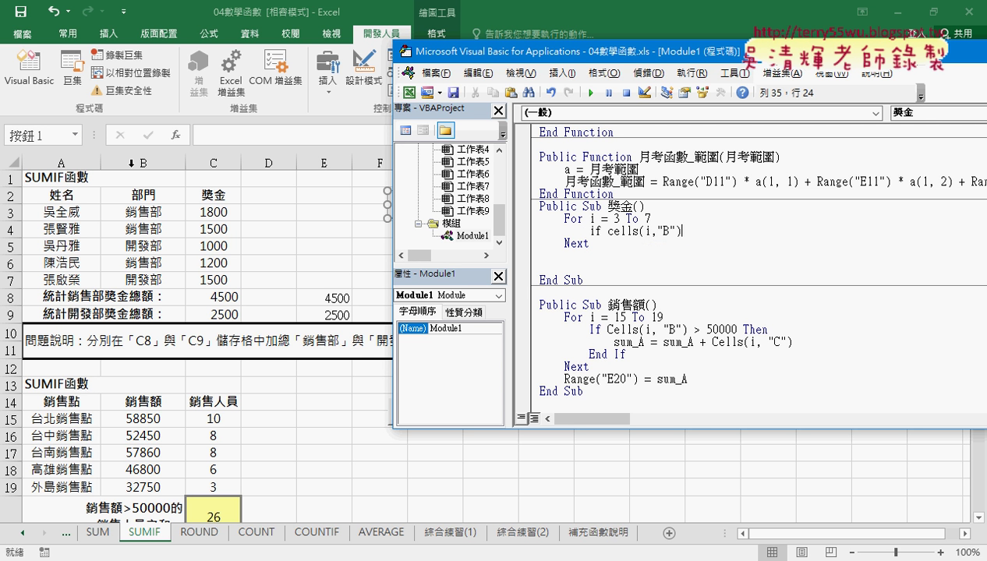
{"action": "type", "text": "="}
{"action": "type", "text": "\""}
{"action": "type", "text": "蕭"}
{"action": "type", "text": "售"}
{"action": "type", "text": "不"}
{"action": "key", "text": "Left"}
{"action": "key", "text": "Left"}
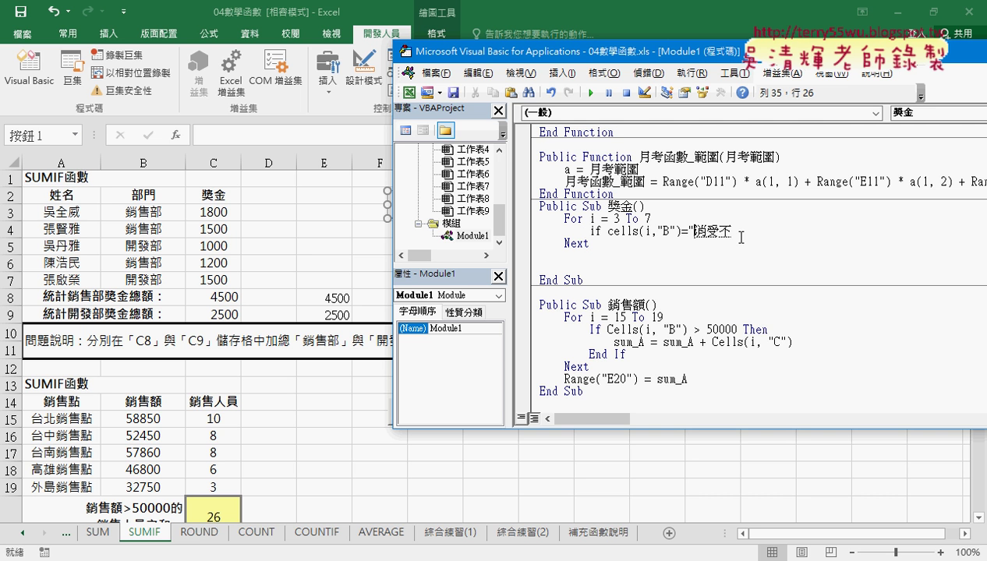
{"action": "key", "text": "Down"}
{"action": "key", "text": "Down"}
{"action": "key", "text": "Return"}
{"action": "key", "text": "Return"}
{"action": "type", "text": "the"}
{"action": "type", "text": "n"}
Add the Else and End If lines and indent the blank line in the If branch
{"action": "key", "text": "Return"}
{"action": "key", "text": "Return"}
{"action": "type", "text": "e"}
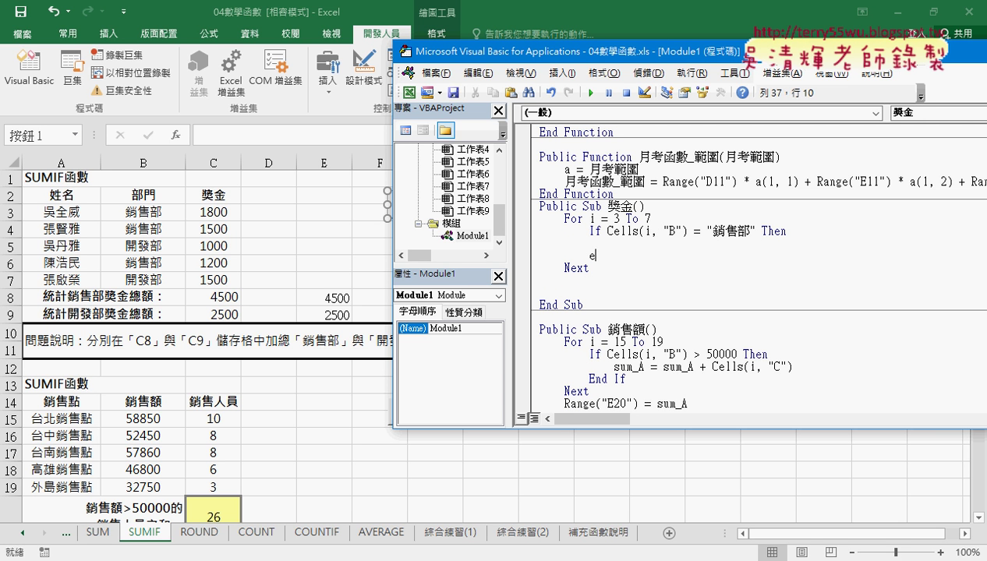
{"action": "type", "text": "lse"}
{"action": "key", "text": "Return"}
{"action": "key", "text": "Return"}
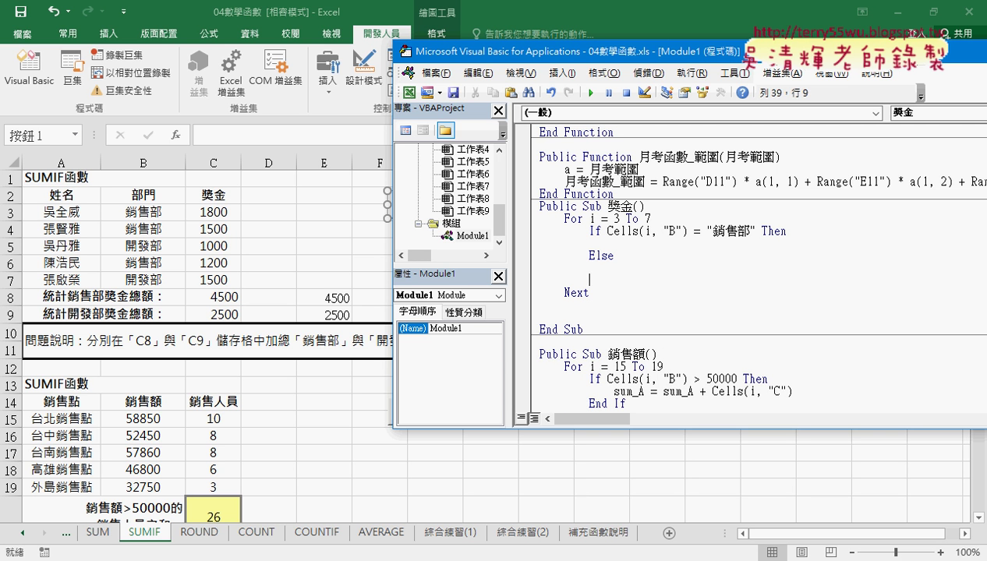
{"action": "type", "text": "en"}
{"action": "type", "text": "d "}
{"action": "type", "text": "i"}
{"action": "type", "text": "f"}
{"action": "key", "text": "Up"}
{"action": "key", "text": "Up"}
{"action": "key", "text": "Up"}
{"action": "key", "text": "Tab"}
{"action": "left_click", "coordinate": [567, 219]}
{"action": "left_click_drag", "start_coordinate": [627, 280], "coordinate": [539, 232]}
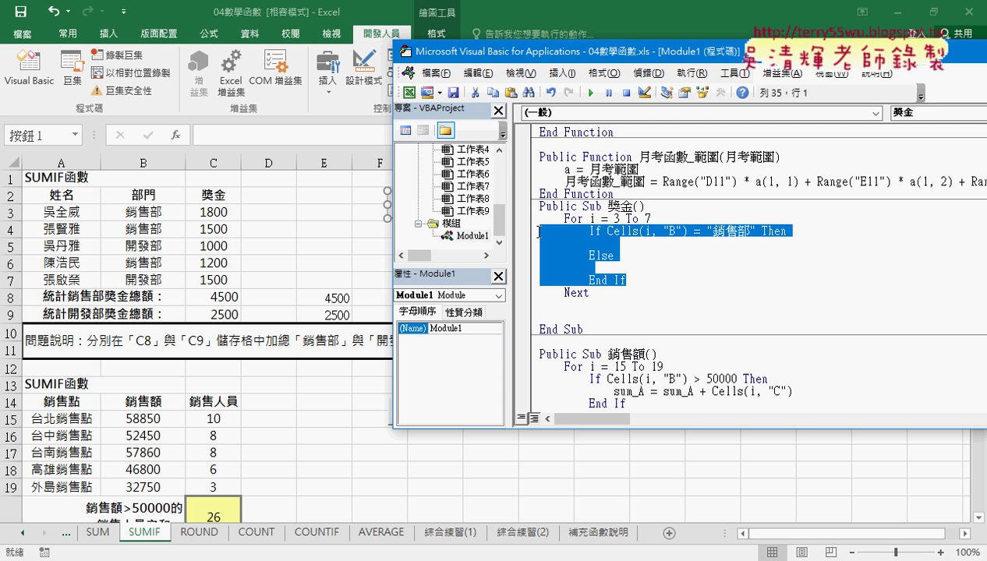
Write sumA = sumA + Cells(i, "C") in the If branch
{"action": "left_click", "coordinate": [646, 243]}
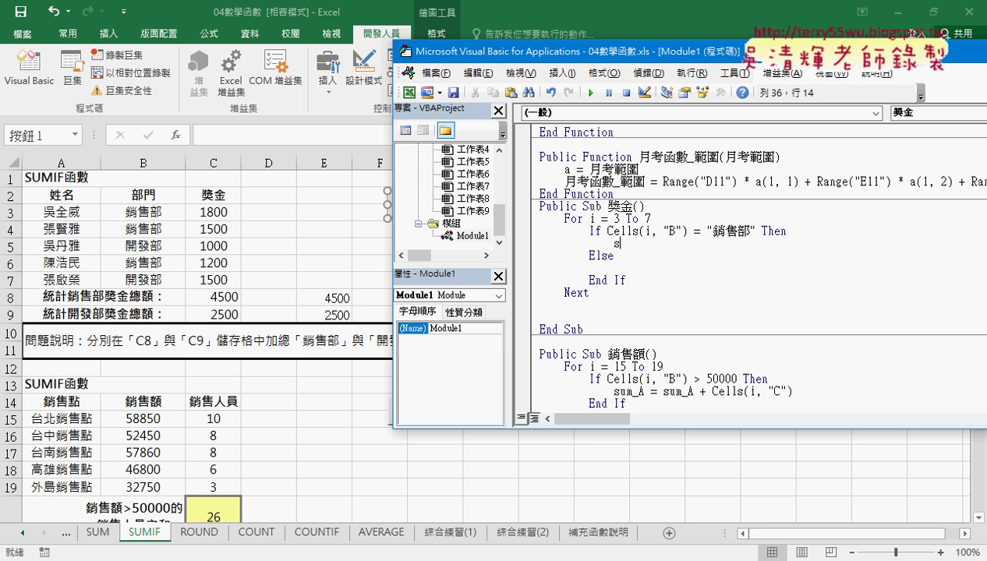
{"action": "type", "text": "sum"}
{"action": "type", "text": "A"}
{"action": "type", "text": "="}
{"action": "left_click_drag", "start_coordinate": [639, 243], "coordinate": [616, 247]}
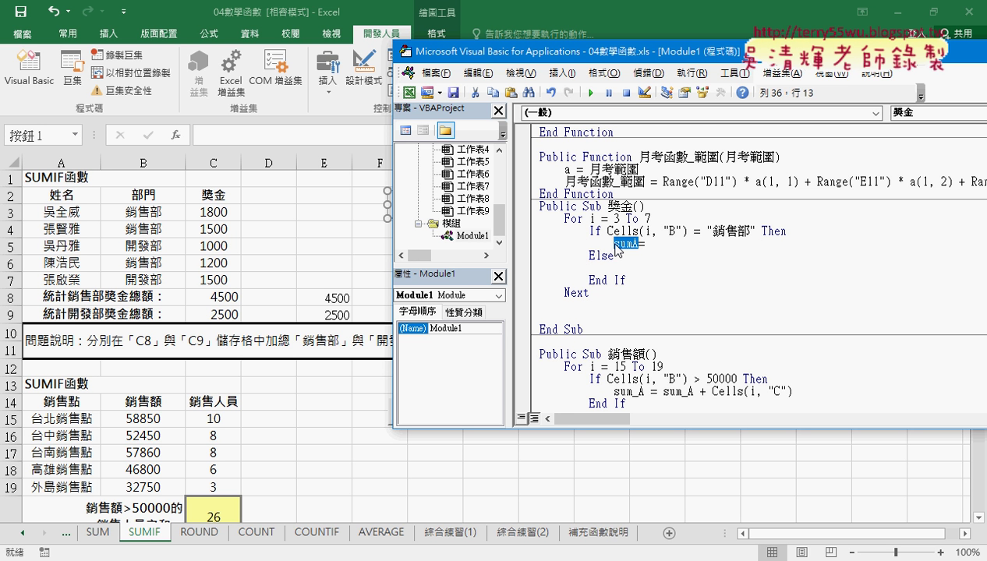
{"action": "left_click", "coordinate": [640, 244]}
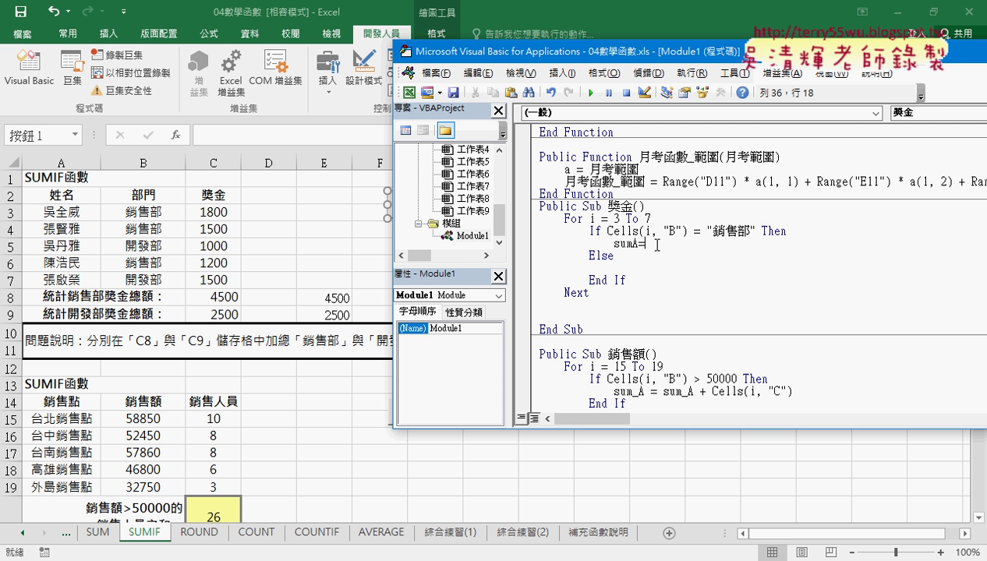
{"action": "type", "text": "s"}
{"action": "type", "text": "umA"}
{"action": "type", "text": "+c"}
{"action": "type", "text": "ells"}
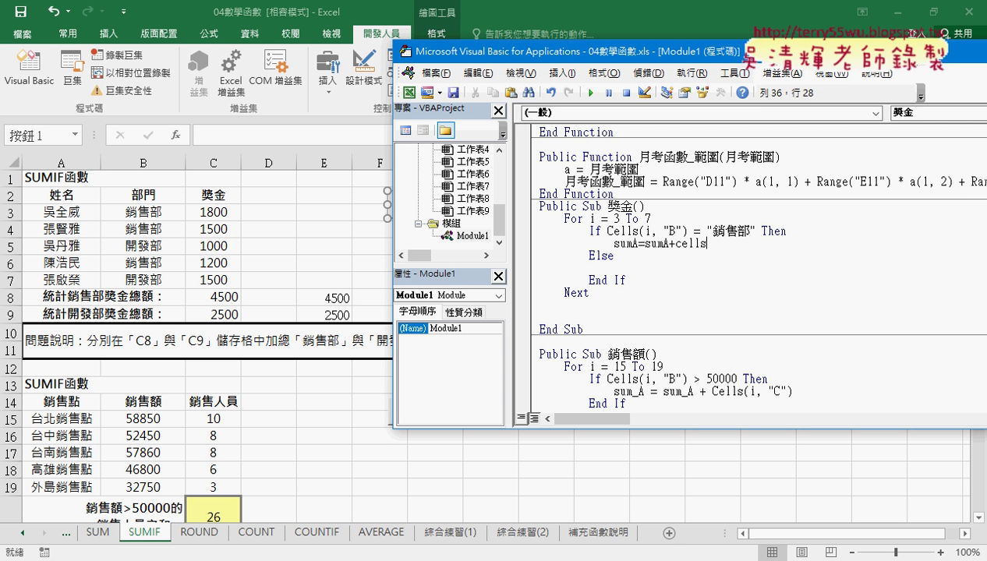
{"action": "type", "text": "("}
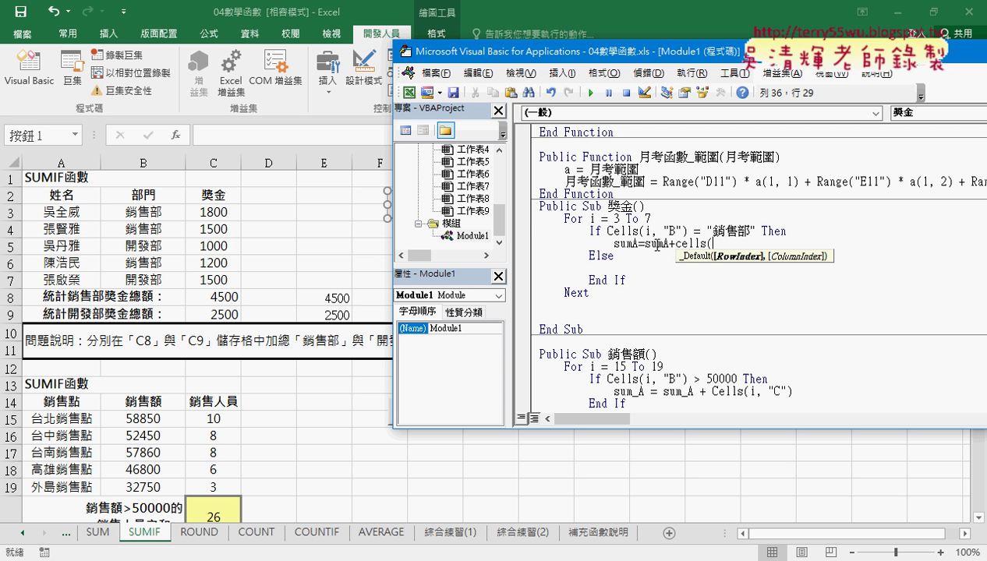
{"action": "type", "text": "i,"}
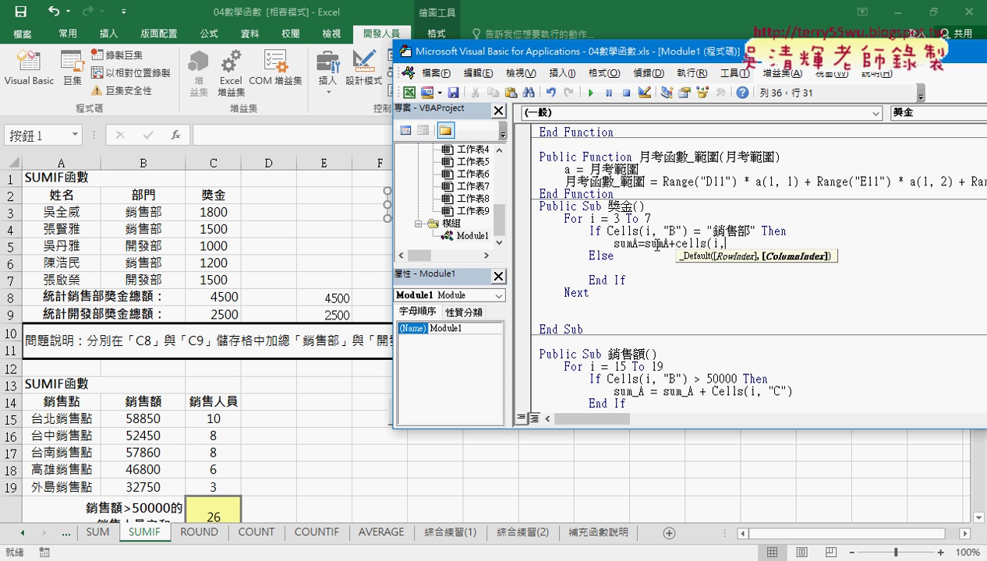
{"action": "type", "text": "\"C"}
{"action": "type", "text": "\")"}
{"action": "key", "text": "Down"}
{"action": "key", "text": "Down"}
{"action": "key", "text": "Down"}
{"action": "key", "text": "End"}
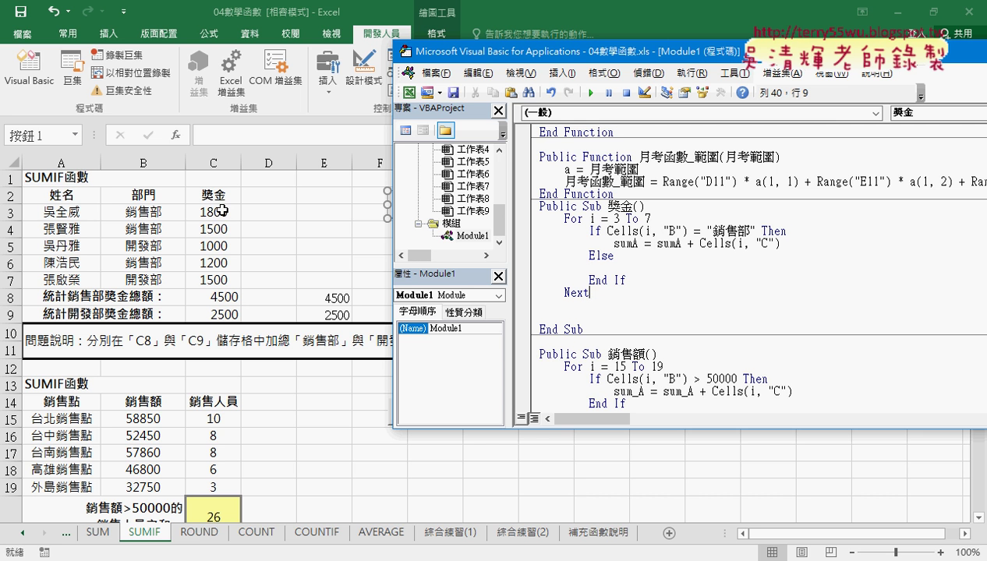
{"action": "left_click_drag", "start_coordinate": [801, 244], "coordinate": [655, 247]}
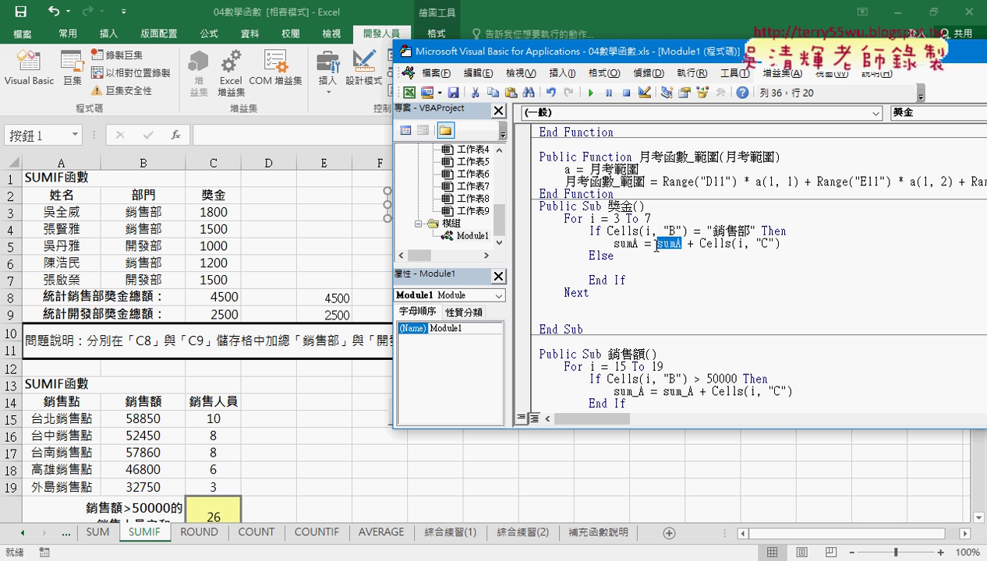
Write sumB = sumB + Cells(i, "C") in the Else branch
{"action": "left_click", "coordinate": [623, 270]}
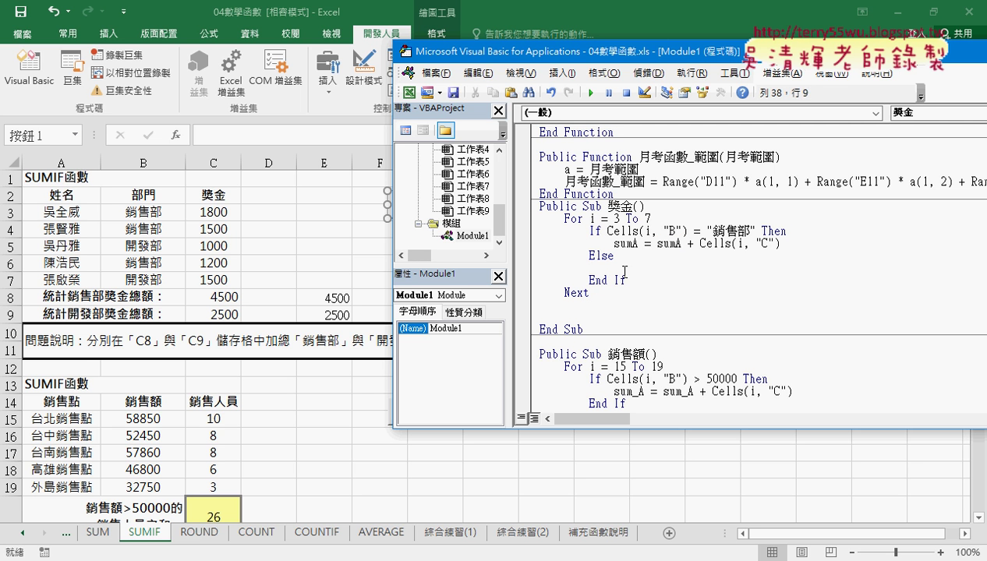
{"action": "key", "text": "Tab"}
{"action": "mouse_move", "coordinate": [780, 244]}
{"action": "left_mouse_down"}
{"action": "mouse_move", "coordinate": [614, 243]}
{"action": "mouse_move", "coordinate": [630, 271]}
{"action": "mouse_move", "coordinate": [616, 268]}
{"action": "mouse_move", "coordinate": [634, 268]}
{"action": "left_mouse_up"}
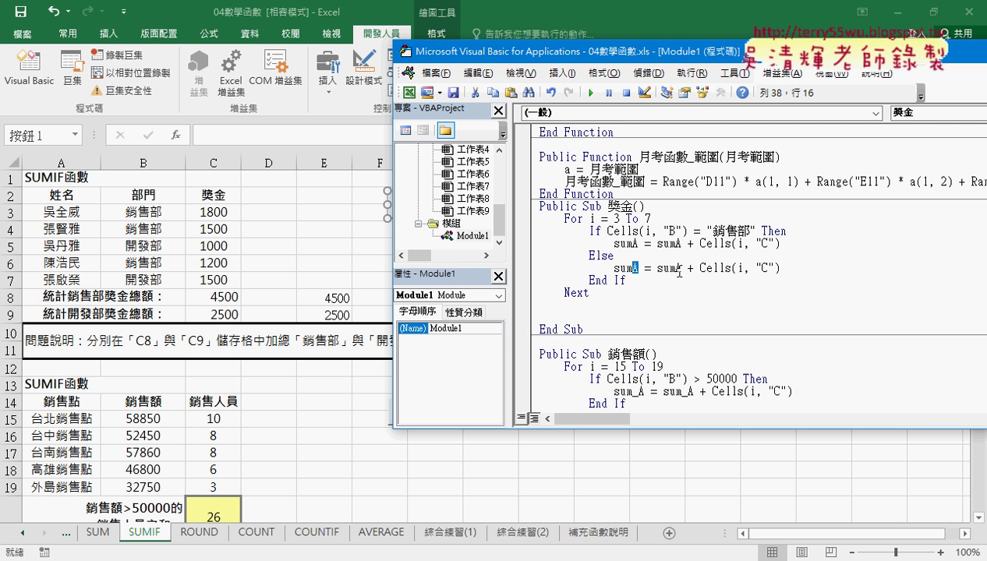
{"action": "type", "text": "B"}
{"action": "left_click_drag", "start_coordinate": [683, 268], "coordinate": [675, 268]}
{"action": "type", "text": "B"}
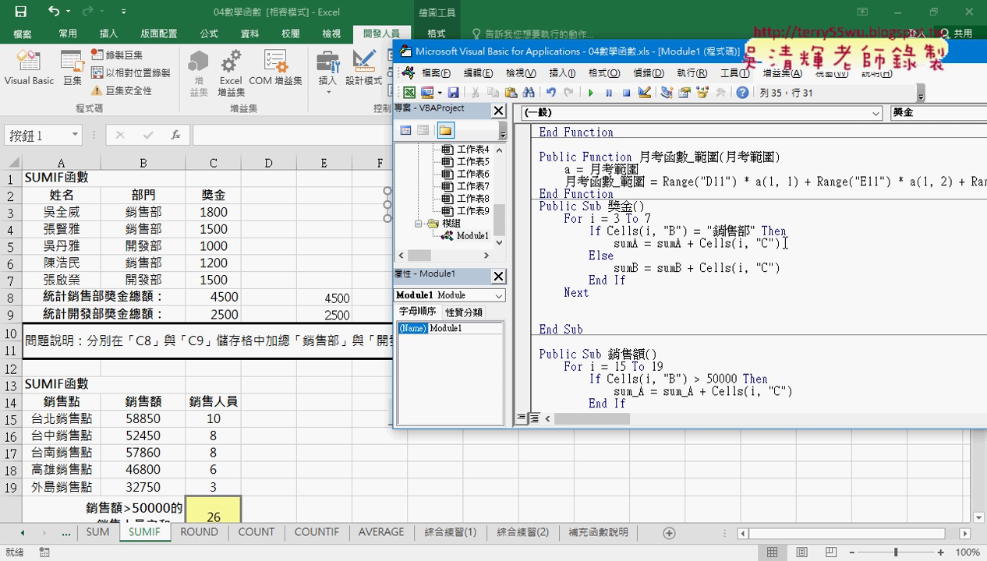
{"action": "left_click_drag", "start_coordinate": [779, 244], "coordinate": [700, 243]}
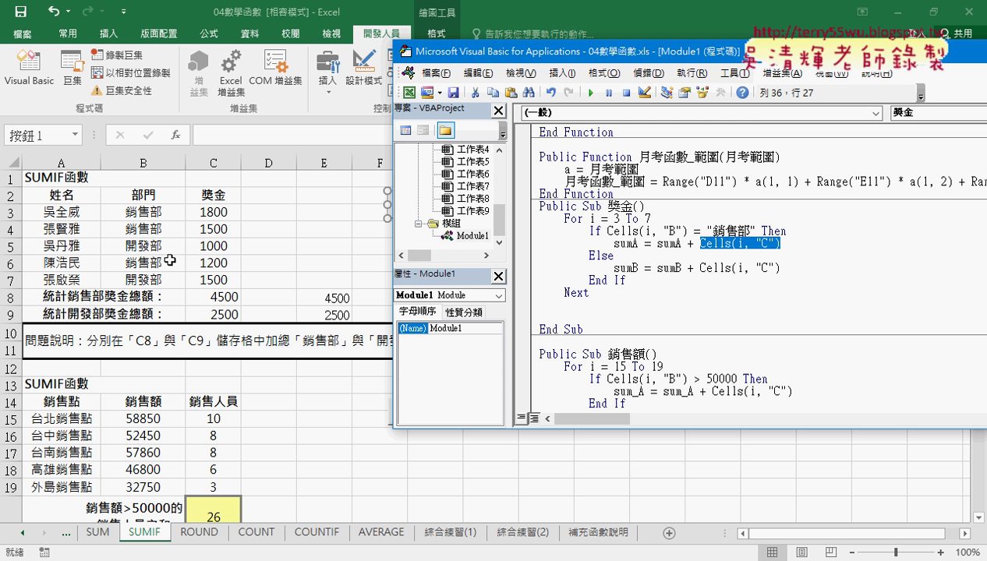
{"action": "left_click", "coordinate": [662, 269]}
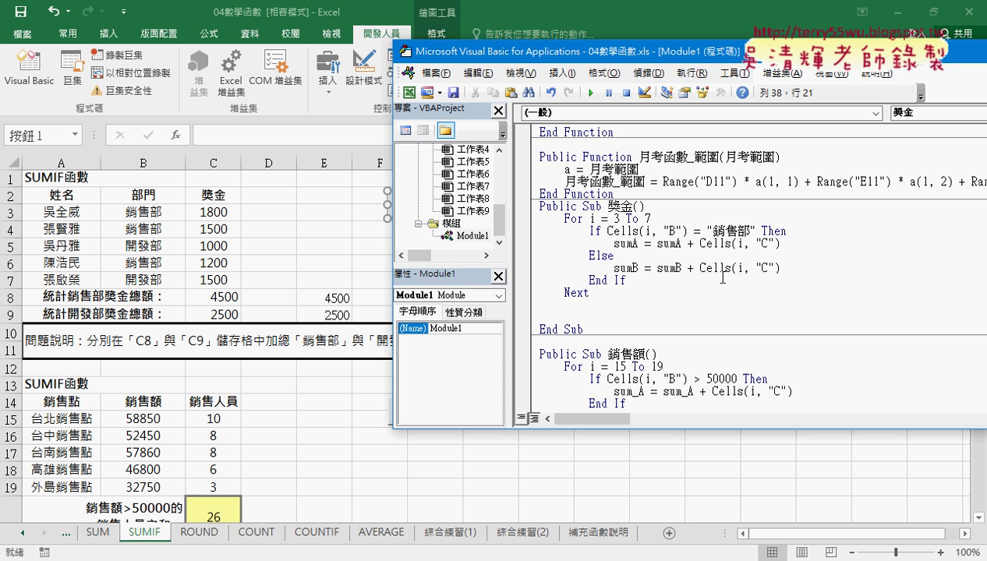
Back on the worksheet, delete the values 4500 and 2500 from E8:E9
{"action": "left_click", "coordinate": [659, 244]}
{"action": "left_click", "coordinate": [334, 298]}
{"action": "left_click_drag", "start_coordinate": [334, 299], "coordinate": [334, 313]}
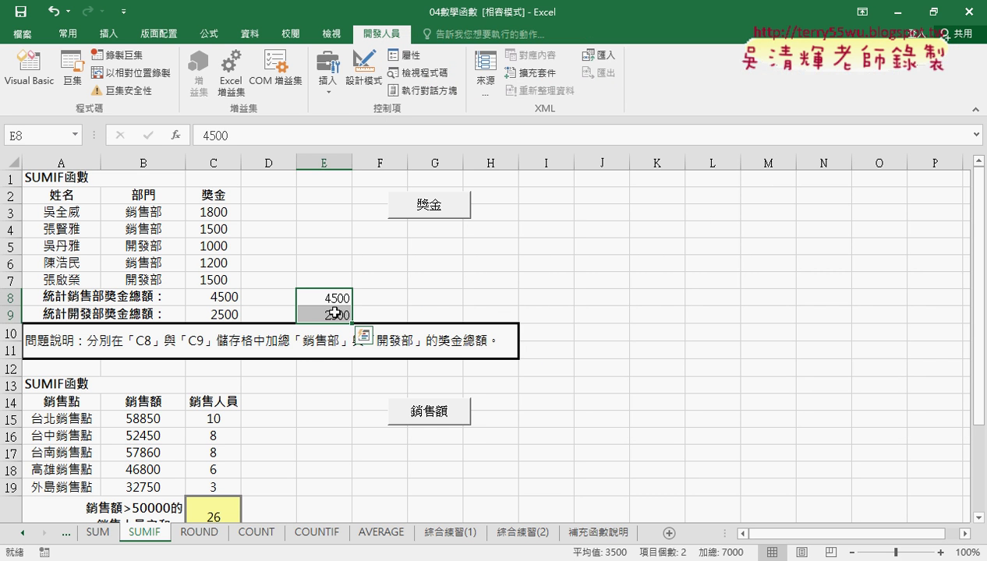
{"action": "key", "text": "Delete"}
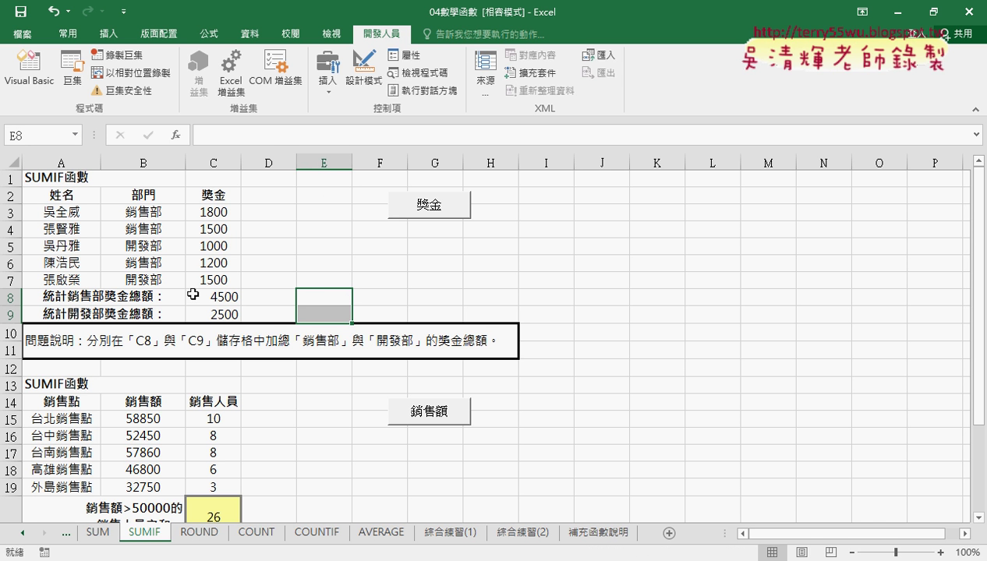
Set a breakpoint on the Next line and run the 獎金 macro to it
{"action": "mouse_move", "coordinate": [284, 557]}
{"action": "left_click", "coordinate": [284, 499]}
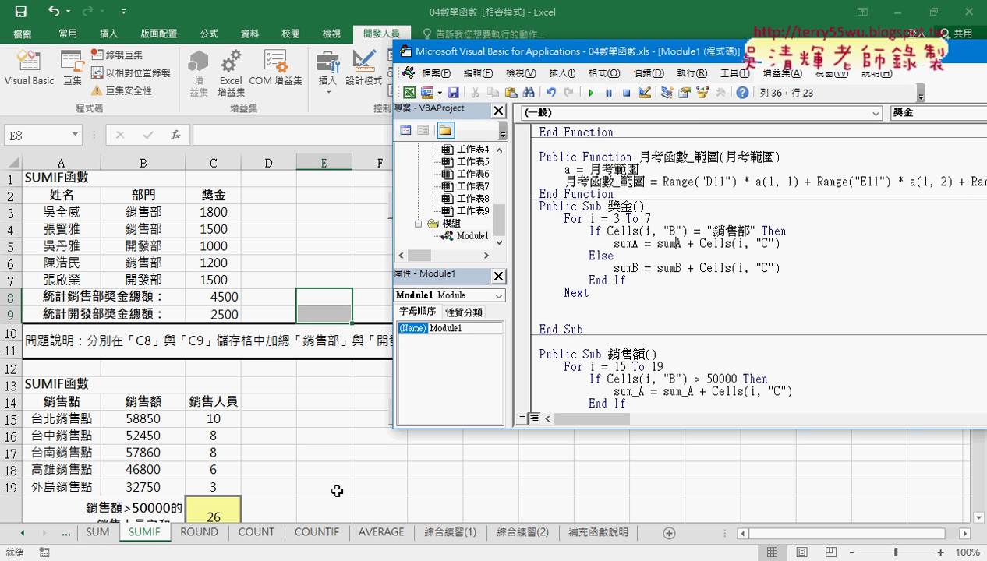
{"action": "left_click_drag", "start_coordinate": [639, 268], "coordinate": [615, 268]}
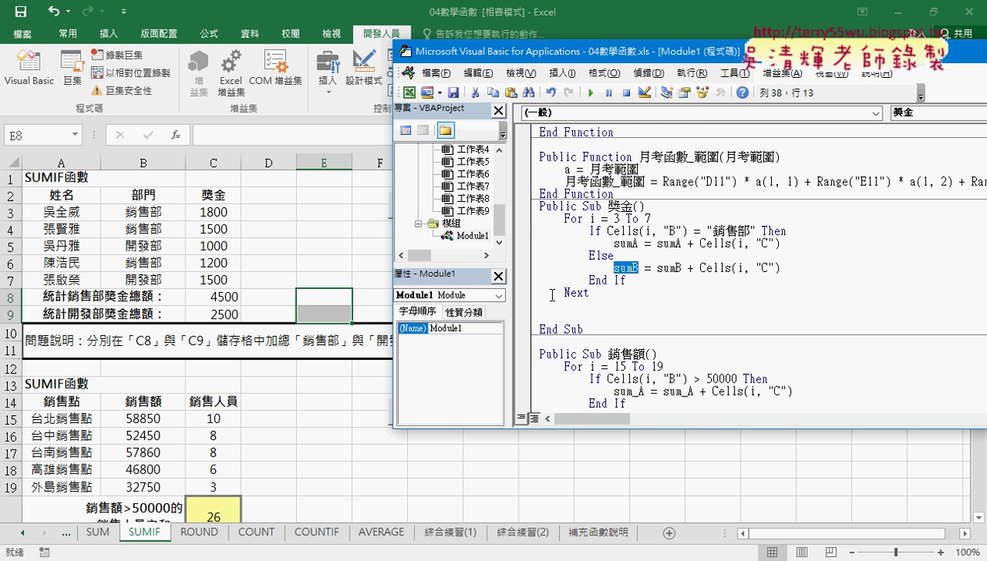
{"action": "left_click", "coordinate": [520, 293]}
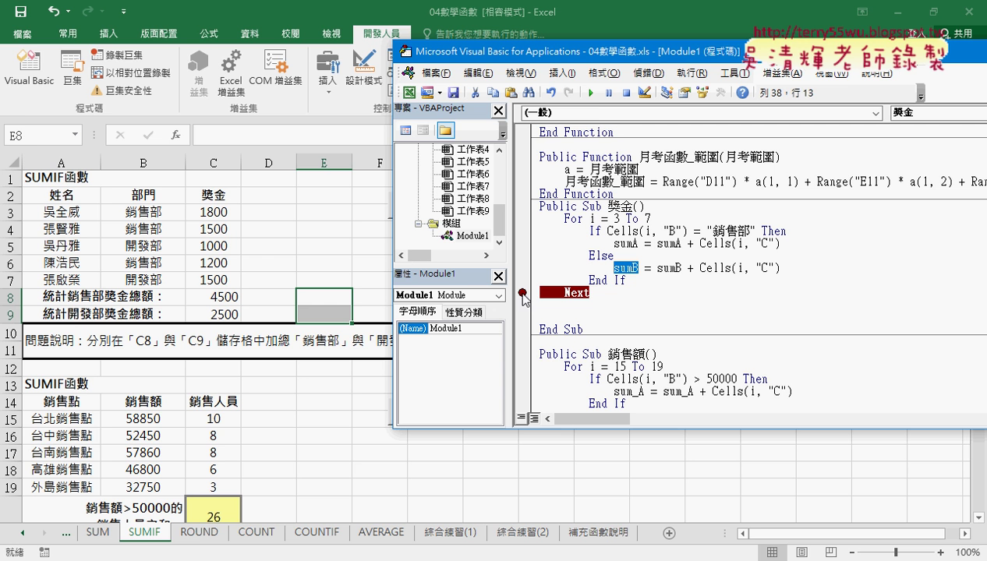
{"action": "left_click", "coordinate": [591, 92]}
Break on End Sub, continue the run, and read sumA 4500 and sumB 2500
{"action": "mouse_move", "coordinate": [632, 242]}
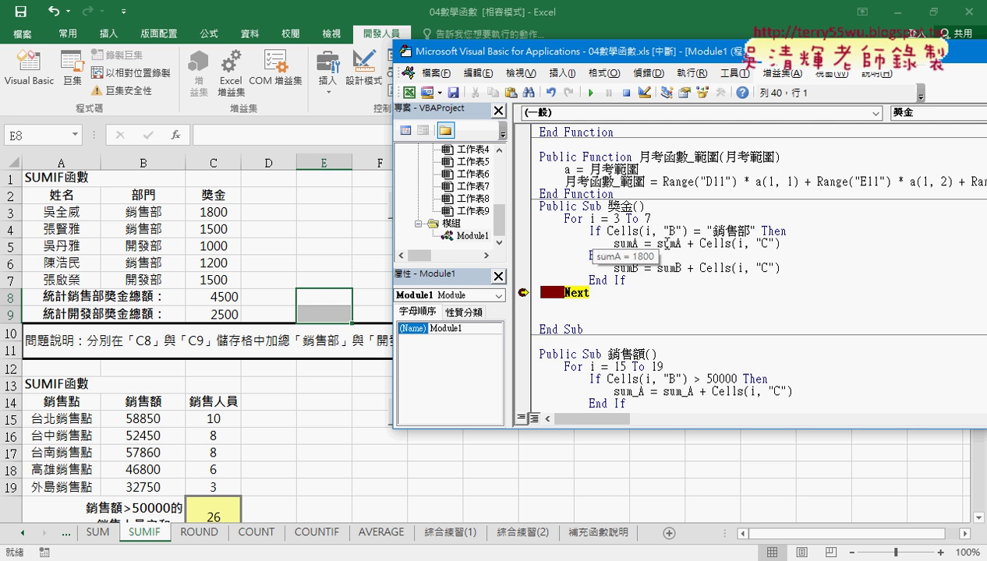
{"action": "mouse_move", "coordinate": [624, 267]}
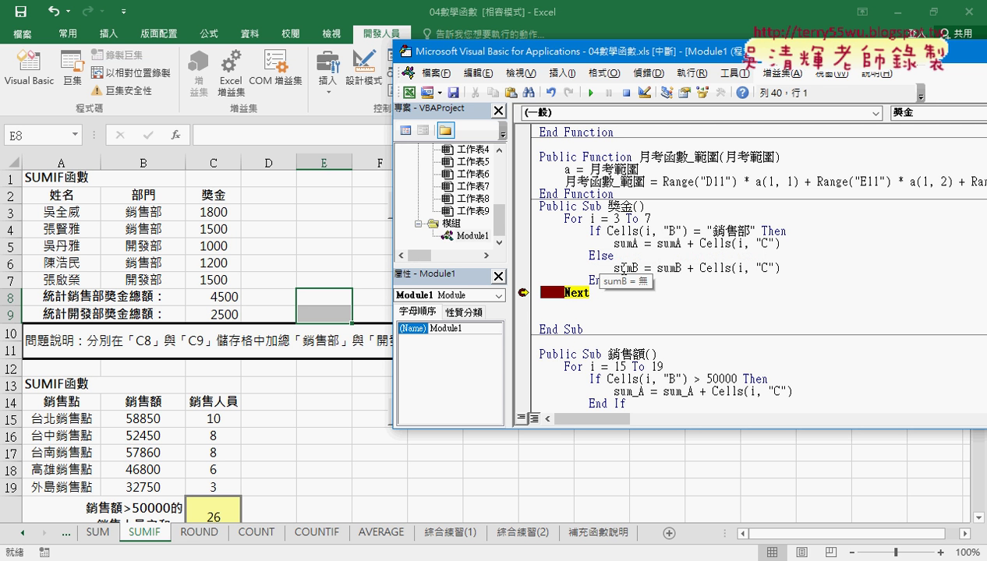
{"action": "left_click", "coordinate": [520, 329]}
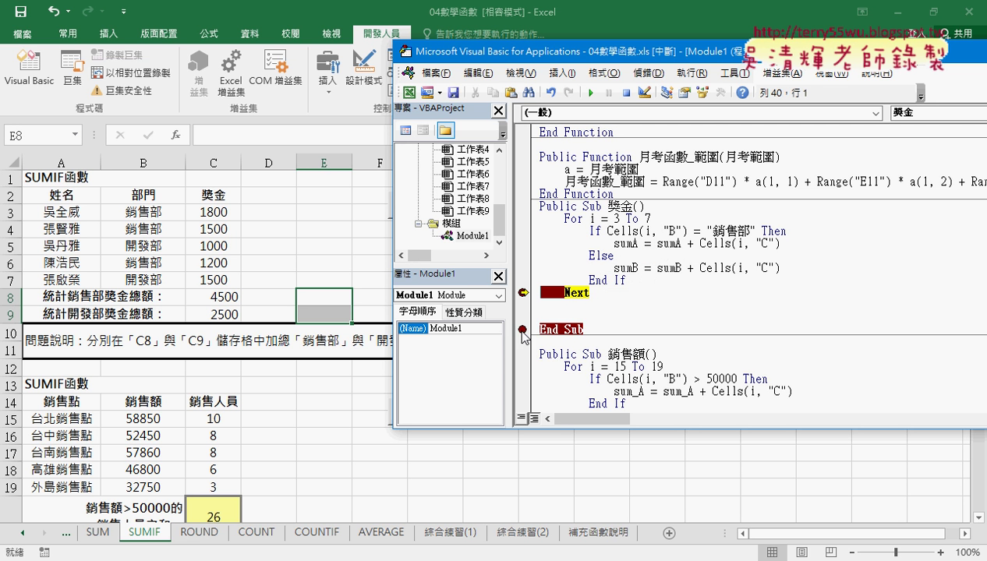
{"action": "left_click", "coordinate": [590, 92]}
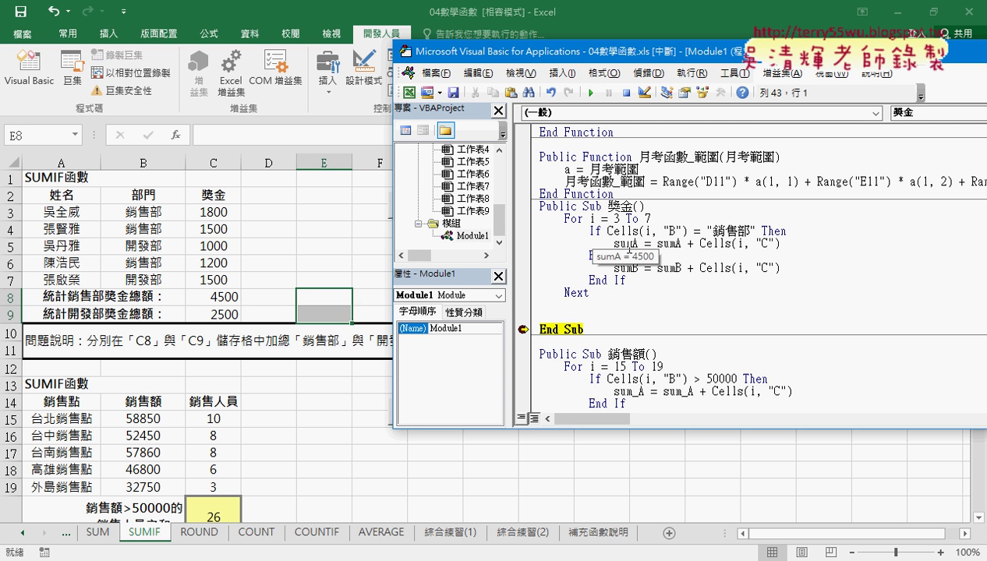
{"action": "mouse_move", "coordinate": [628, 267]}
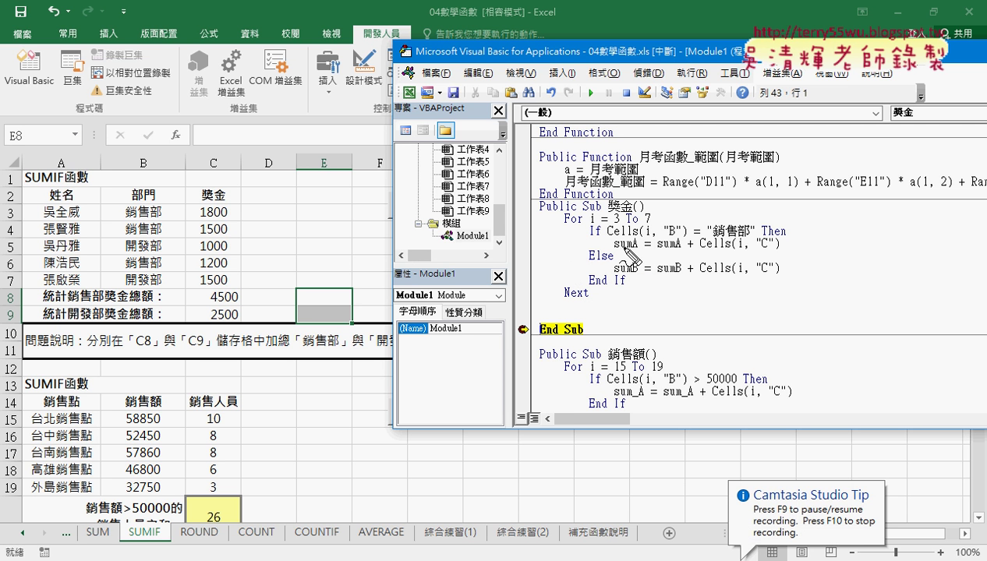
{"action": "mouse_move", "coordinate": [614, 275]}
{"action": "left_mouse_down"}
{"action": "mouse_move", "coordinate": [637, 276]}
{"action": "mouse_move", "coordinate": [635, 249]}
{"action": "mouse_move", "coordinate": [335, 281]}
{"action": "mouse_move", "coordinate": [355, 273]}
{"action": "left_mouse_up"}
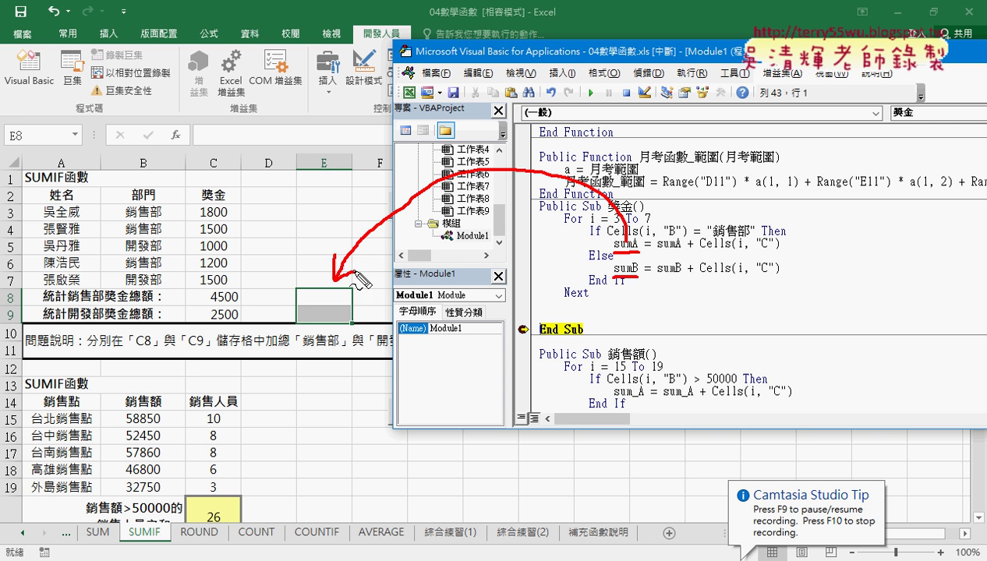
{"action": "left_click_drag", "start_coordinate": [310, 301], "coordinate": [330, 294]}
{"action": "mouse_move", "coordinate": [628, 277]}
{"action": "left_mouse_down"}
{"action": "mouse_move", "coordinate": [343, 333]}
{"action": "mouse_move", "coordinate": [319, 320]}
{"action": "left_mouse_up"}
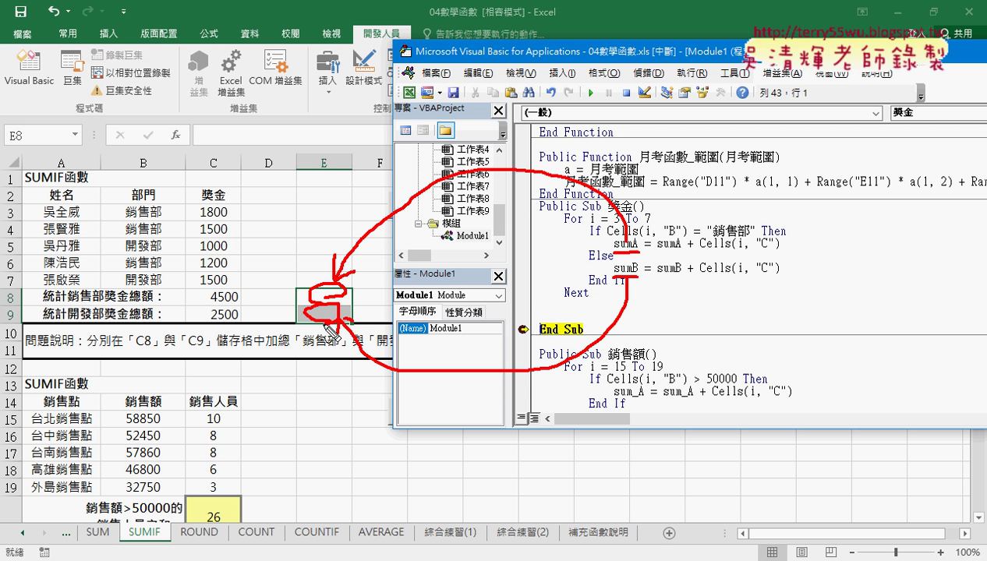
{"action": "key", "text": "Escape"}
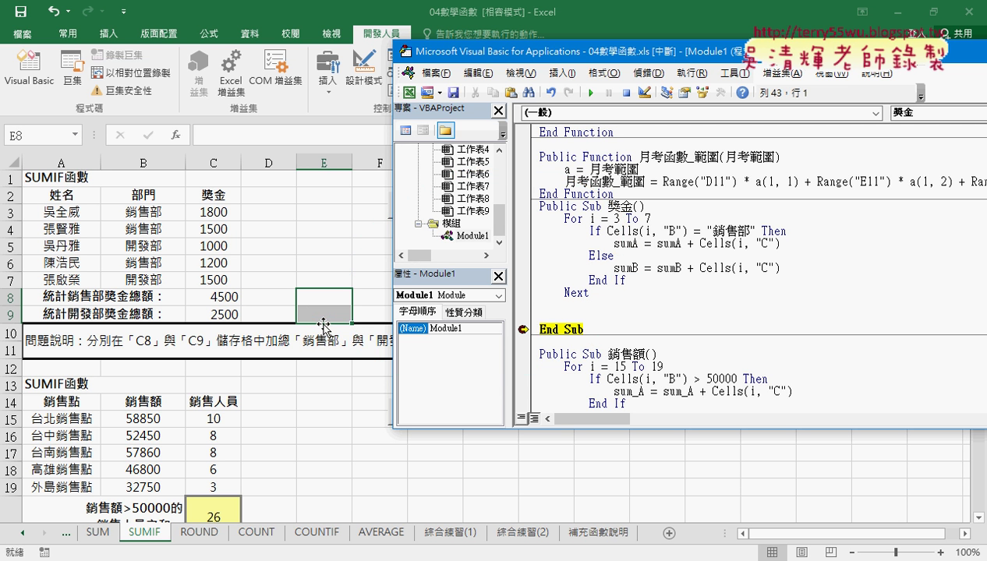
Add the line Range("E8") = sumA after the Next line
{"action": "left_click", "coordinate": [602, 304]}
{"action": "type", "text": "ra"}
{"action": "key", "text": "BackSpace"}
{"action": "key", "text": "BackSpace"}
{"action": "key", "text": "BackSpace"}
{"action": "key", "text": "BackSpace"}
{"action": "key", "text": "BackSpace"}
{"action": "type", "text": "ra"}
{"action": "type", "text": "nge"}
{"action": "type", "text": "(\""}
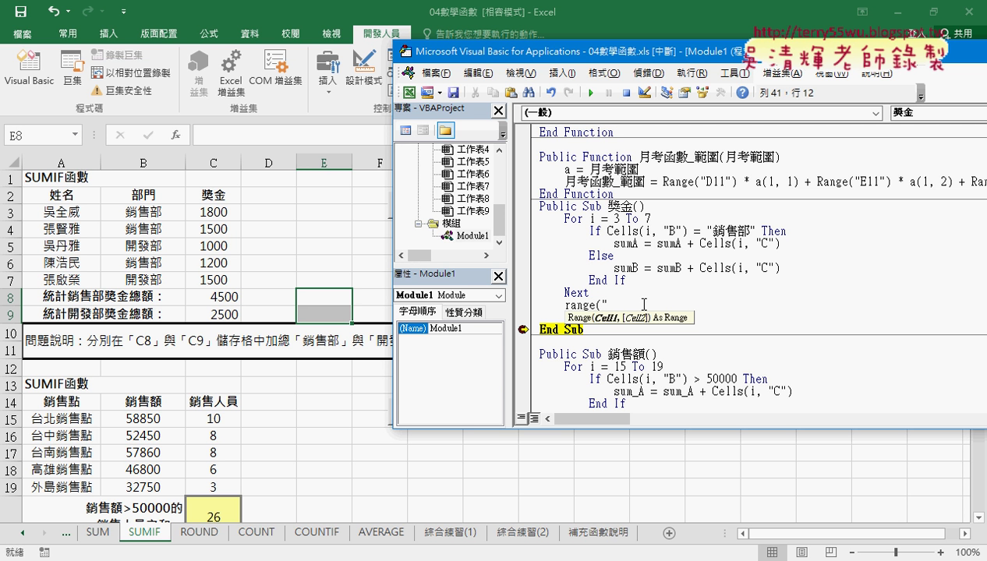
{"action": "type", "text": "E8\""}
{"action": "type", "text": ")="}
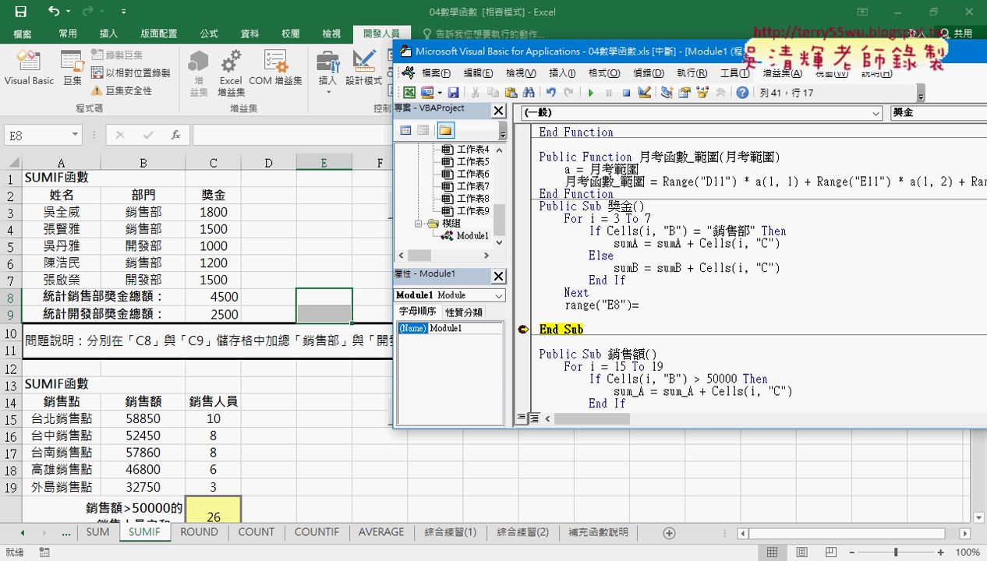
{"action": "type", "text": "su"}
{"action": "type", "text": "mA"}
{"action": "left_click", "coordinate": [755, 328]}
Duplicate it as Range("E9") = sumB and move the execution arrow back to the E8 line
{"action": "mouse_move", "coordinate": [643, 289]}
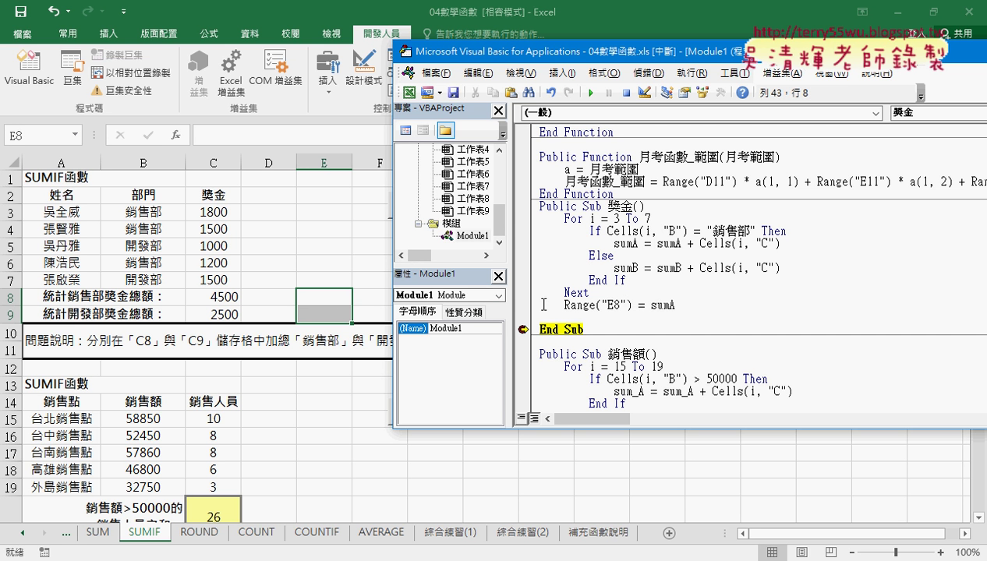
{"action": "mouse_move", "coordinate": [564, 305]}
{"action": "left_mouse_down"}
{"action": "mouse_move", "coordinate": [675, 305]}
{"action": "mouse_move", "coordinate": [633, 322]}
{"action": "left_mouse_up"}
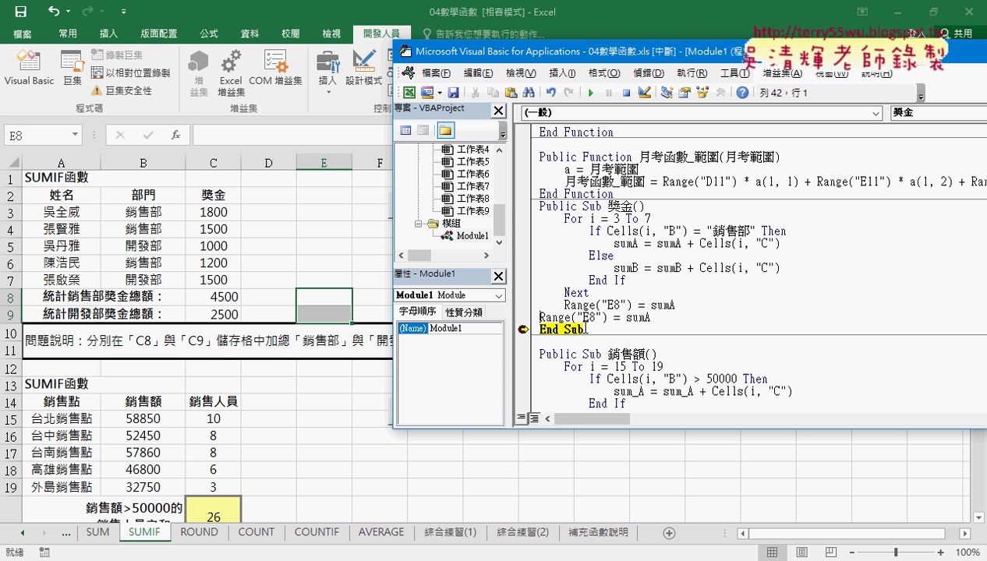
{"action": "key", "text": "Tab"}
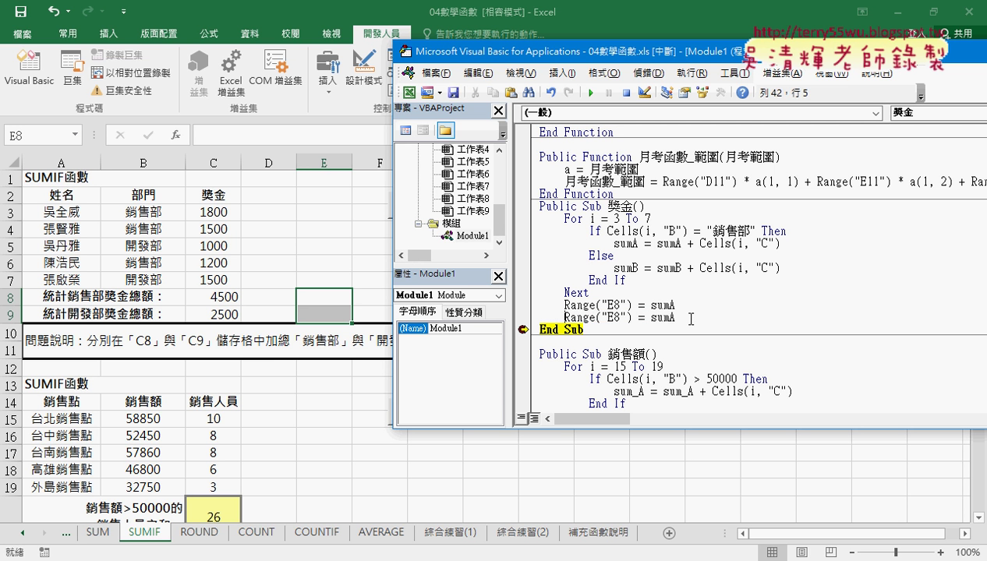
{"action": "left_click_drag", "start_coordinate": [678, 317], "coordinate": [669, 317]}
{"action": "type", "text": "B"}
{"action": "left_click_drag", "start_coordinate": [612, 317], "coordinate": [620, 317]}
{"action": "type", "text": "9"}
{"action": "left_click_drag", "start_coordinate": [523, 333], "coordinate": [526, 305]}
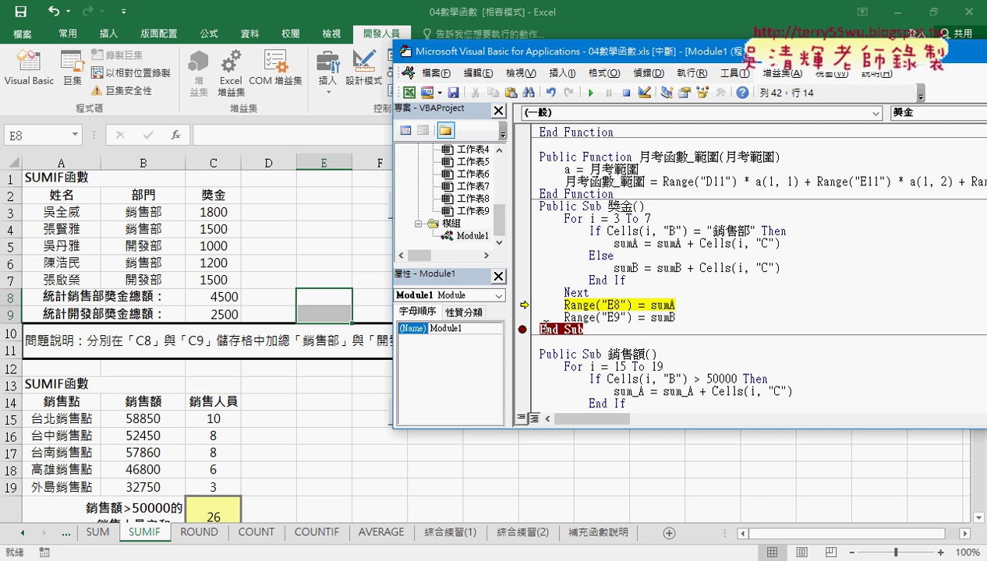
{"action": "left_click", "coordinate": [522, 329]}
Step through the E8 assignment with F8 so E8 receives 4500
{"action": "mouse_move", "coordinate": [672, 305]}
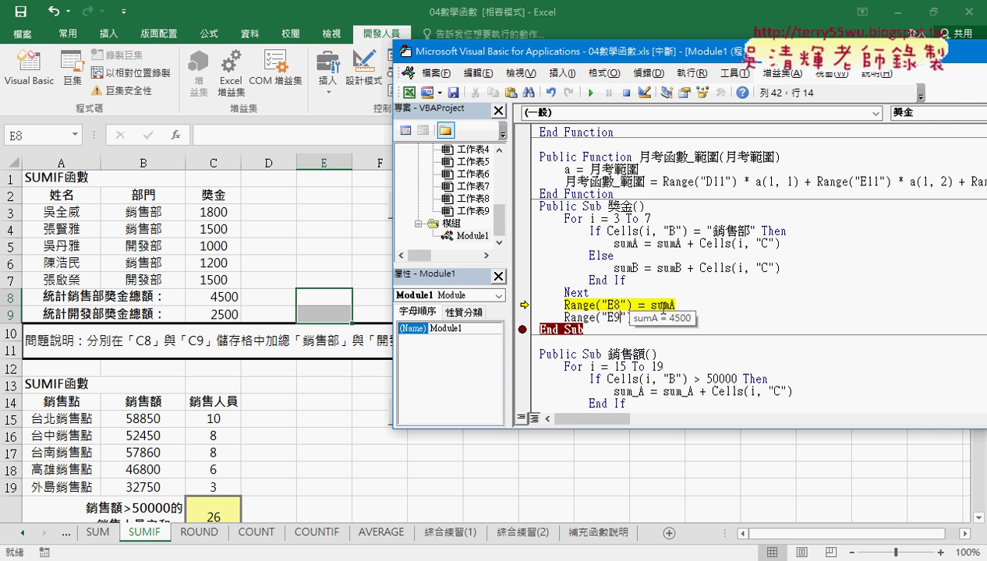
{"action": "key", "text": "F8"}
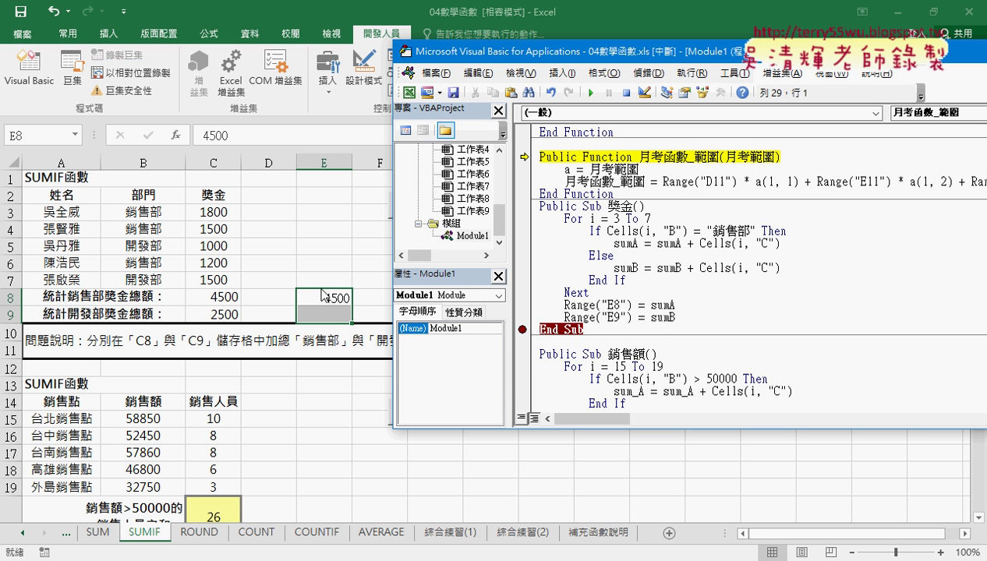
{"action": "key", "text": "F8"}
{"action": "key", "text": "F8"}
{"action": "key", "text": "F8"}
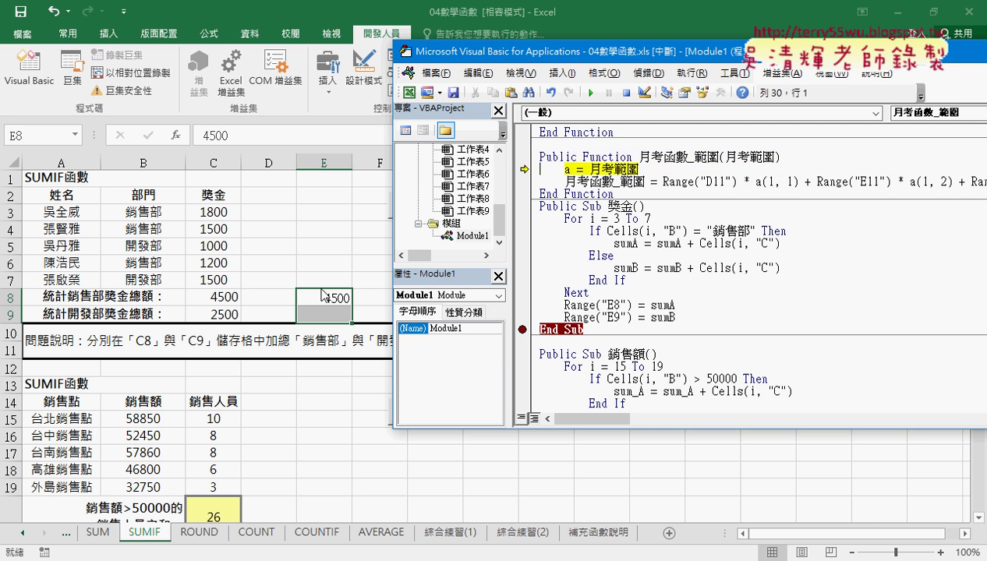
{"action": "key", "text": "F8"}
{"action": "key", "text": "F8"}
{"action": "key", "text": "F8"}
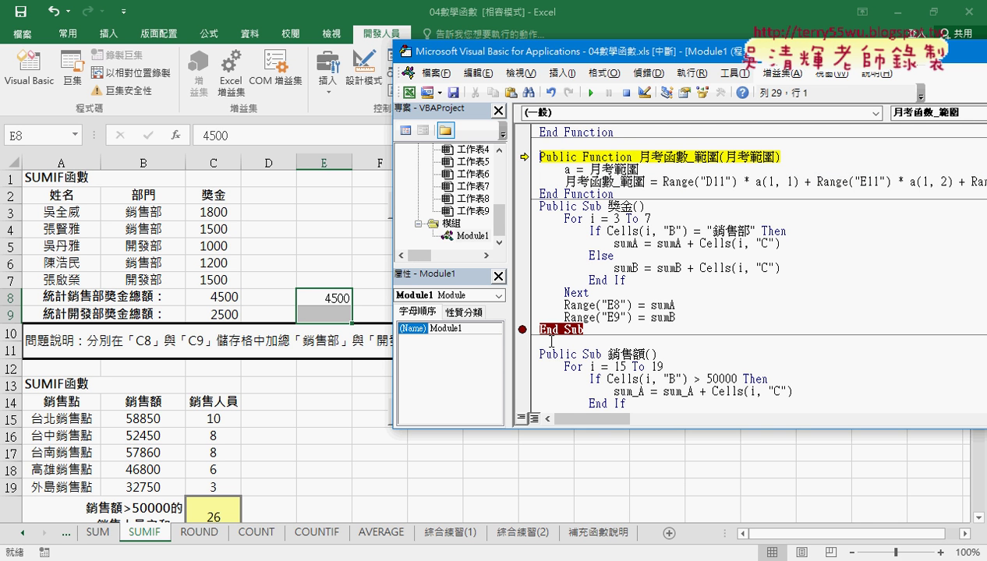
Break on Range("E9") = sumB, clear the End Sub breakpoint, and step to write 2500
{"action": "left_click", "coordinate": [522, 317]}
{"action": "left_click", "coordinate": [591, 92]}
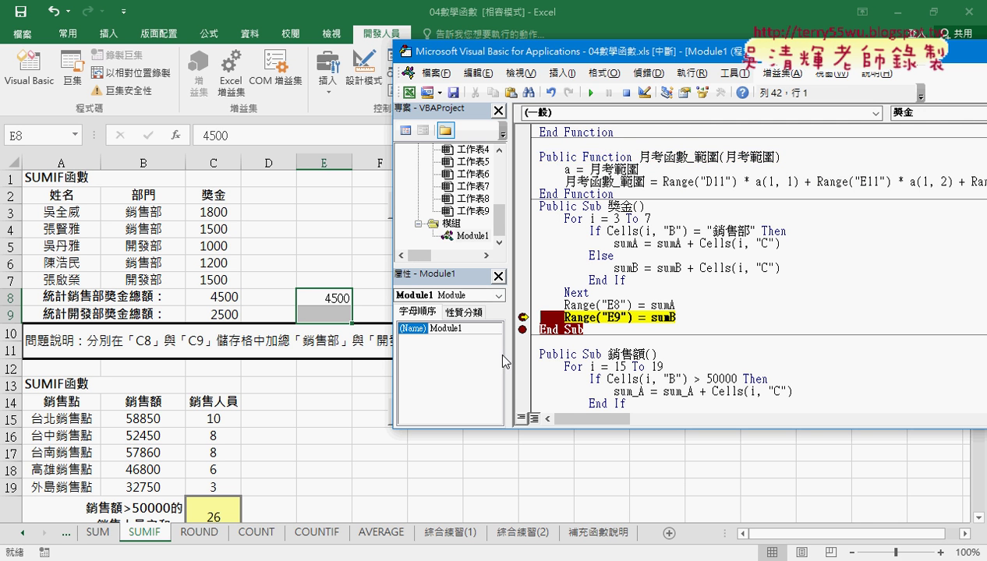
{"action": "left_click", "coordinate": [522, 329]}
{"action": "mouse_move", "coordinate": [674, 317]}
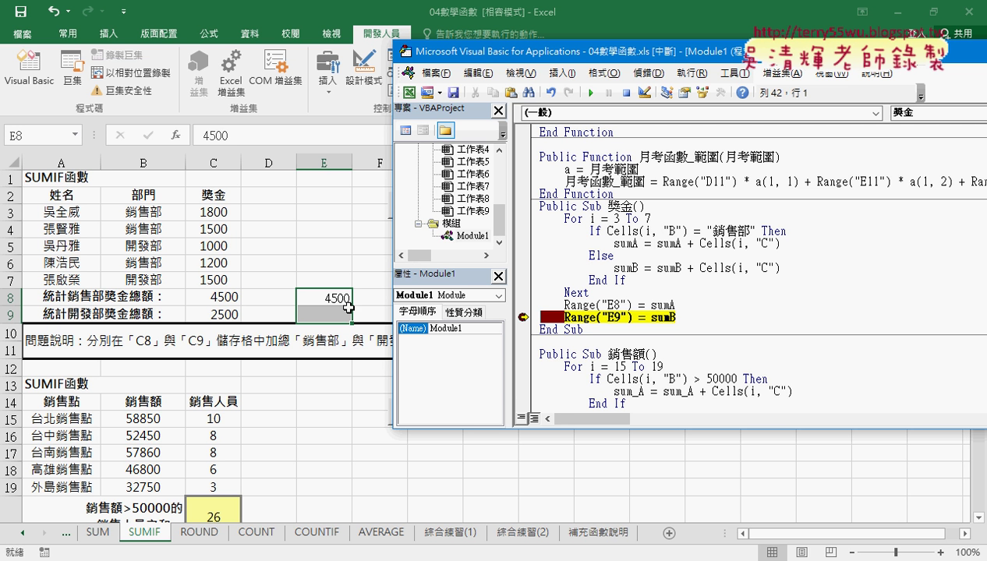
{"action": "key", "text": "F8"}
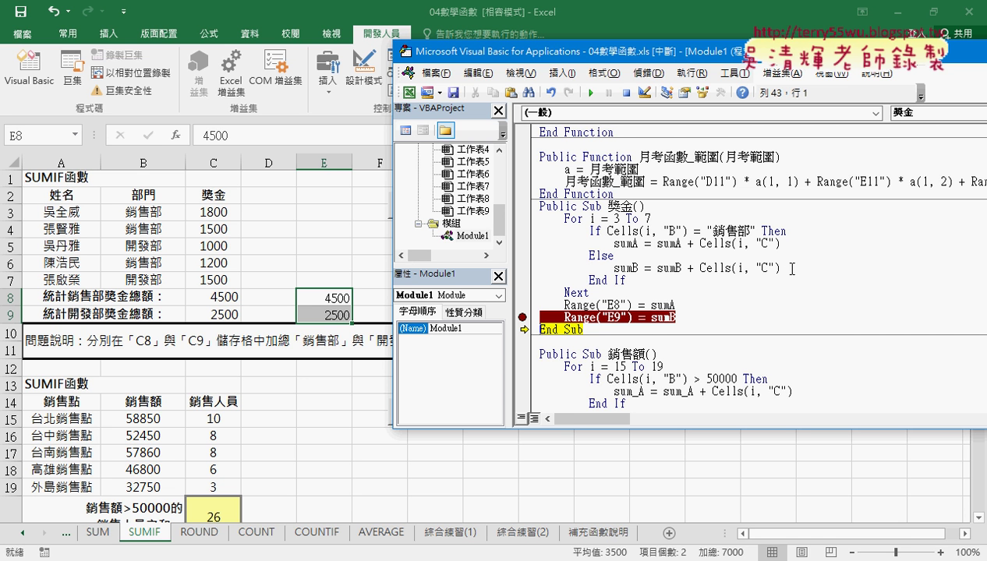
Review the 銷售額 Sub's column B condition and accumulation line, then return to the worksheet
{"action": "scroll", "coordinate": [783, 265], "scroll_direction": "down", "scroll_amount": 2}
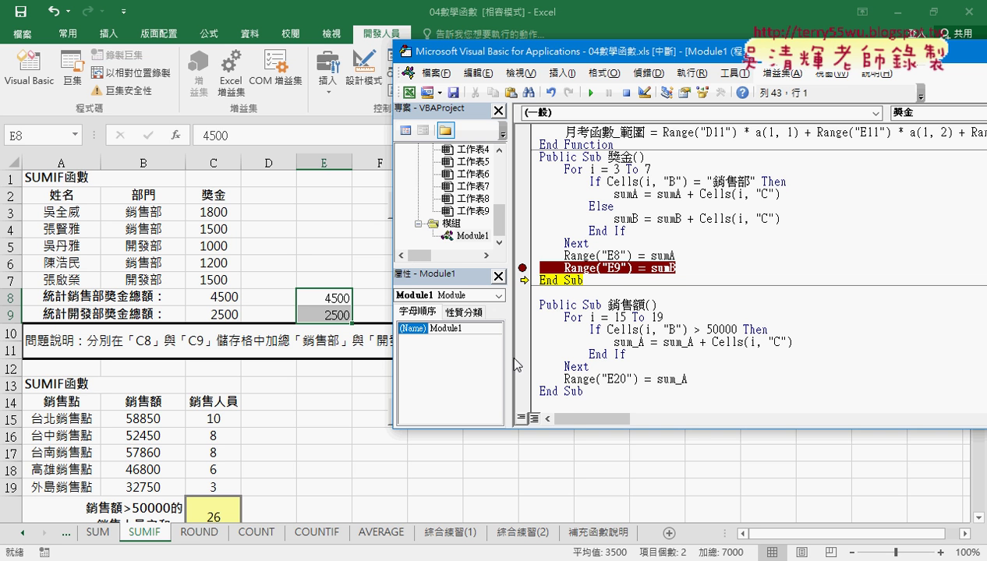
{"action": "left_click_drag", "start_coordinate": [607, 304], "coordinate": [644, 305]}
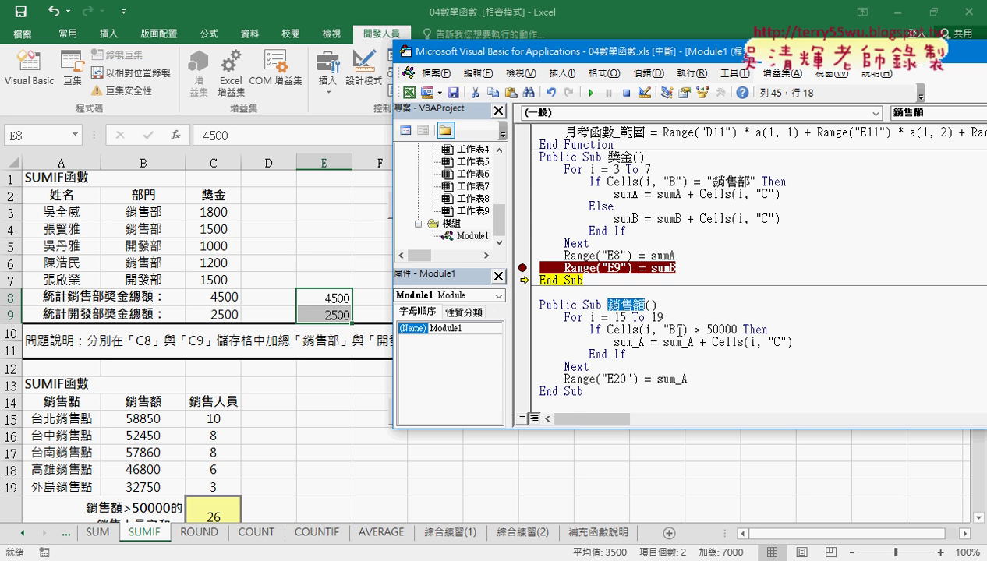
{"action": "left_click_drag", "start_coordinate": [608, 329], "coordinate": [736, 335]}
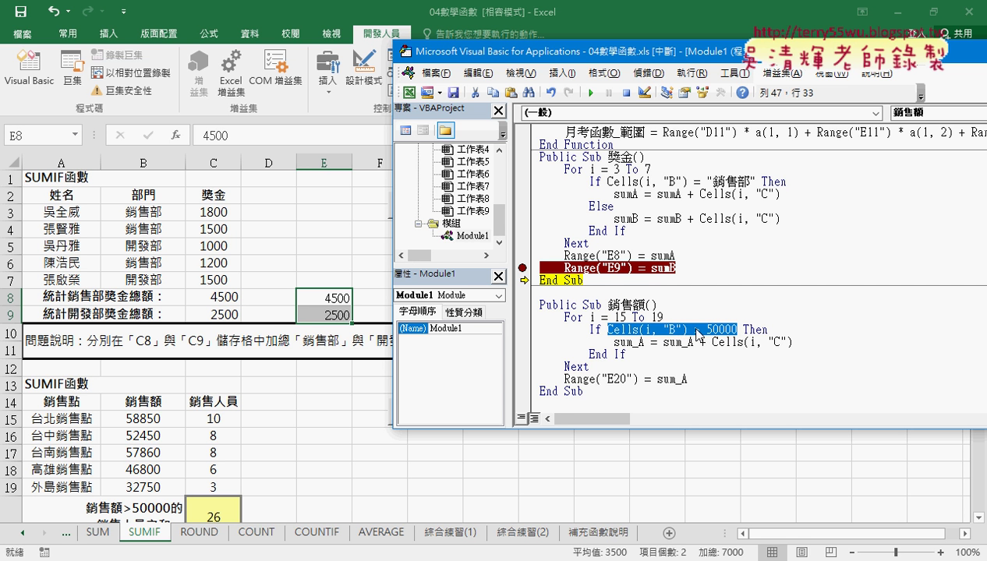
{"action": "left_click", "coordinate": [686, 330]}
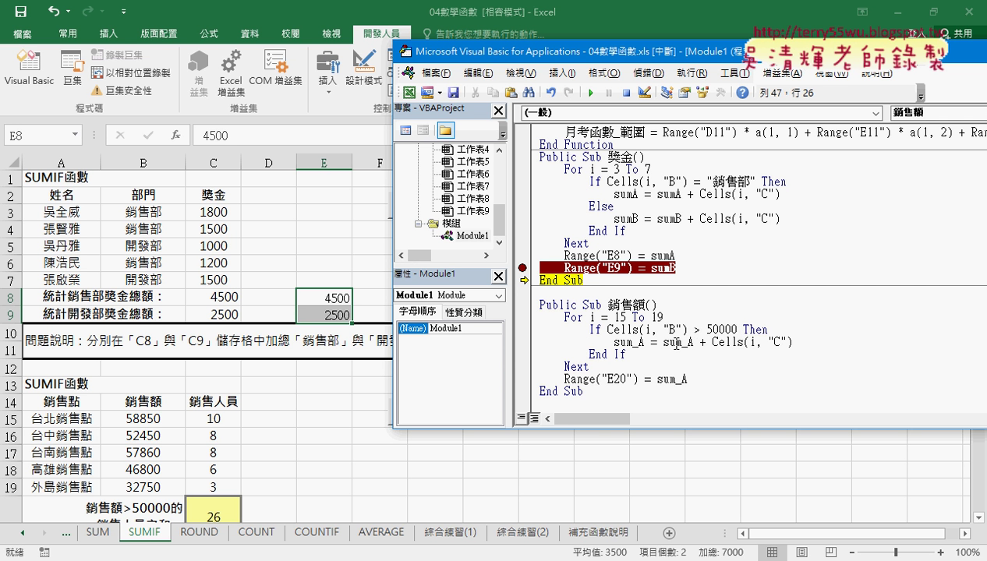
{"action": "left_click", "coordinate": [717, 345]}
{"action": "left_click", "coordinate": [346, 468]}
Select result cell E20, then return to the VBA editor showing the 銷售額 procedure
{"action": "scroll", "coordinate": [352, 466], "scroll_direction": "down", "scroll_amount": 1}
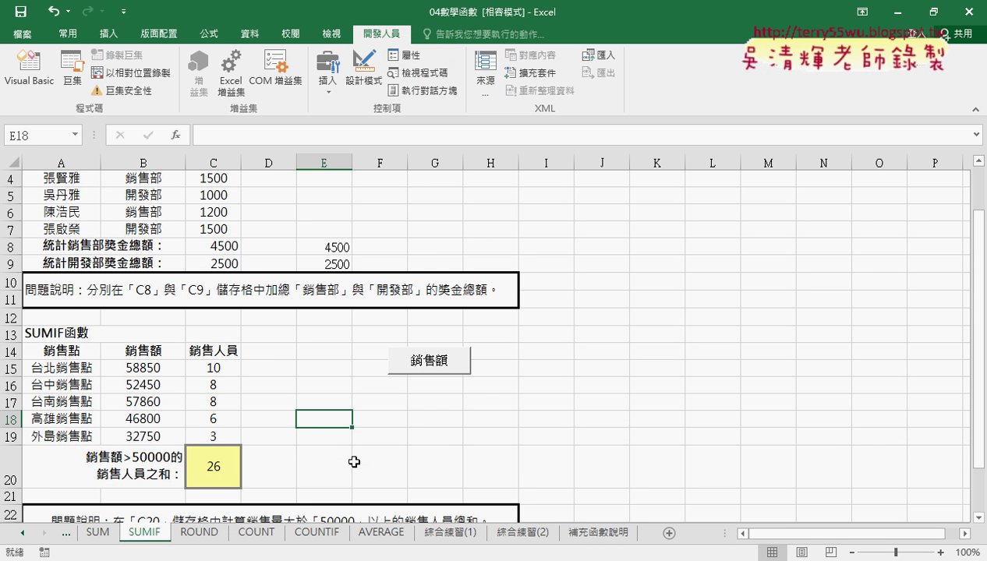
{"action": "scroll", "coordinate": [351, 463], "scroll_direction": "down", "scroll_amount": 2}
{"action": "left_click", "coordinate": [331, 368]}
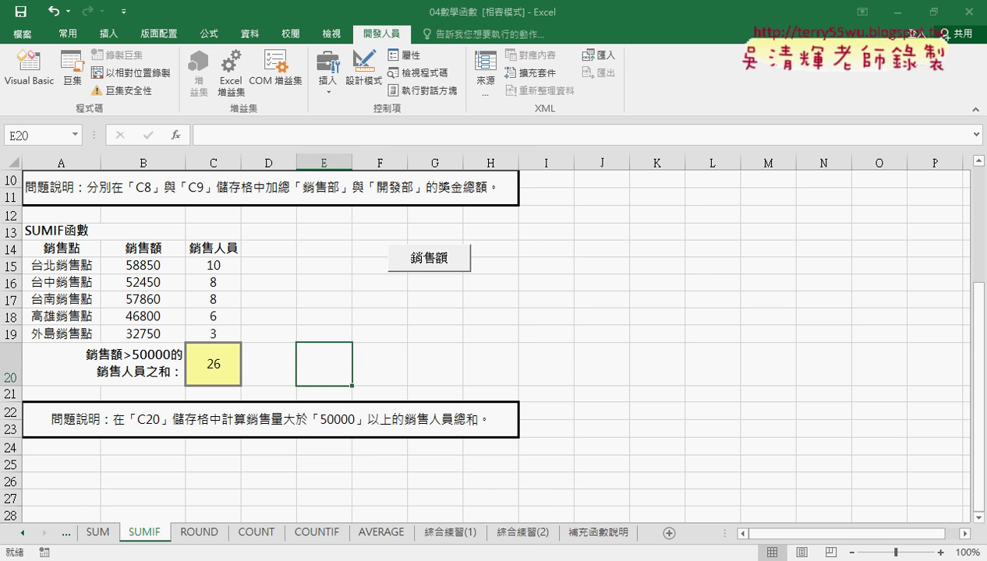
{"action": "left_click", "coordinate": [315, 512]}
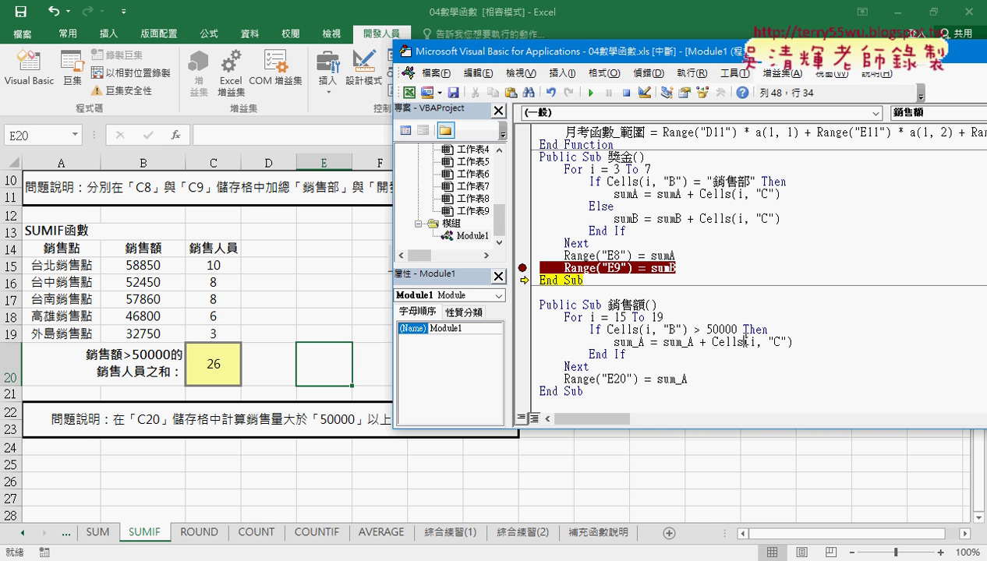
{"action": "left_click", "coordinate": [609, 194]}
Replace the 銷售額 body with a copy of the 獎金 For/If loop
{"action": "left_click_drag", "start_coordinate": [688, 380], "coordinate": [474, 331]}
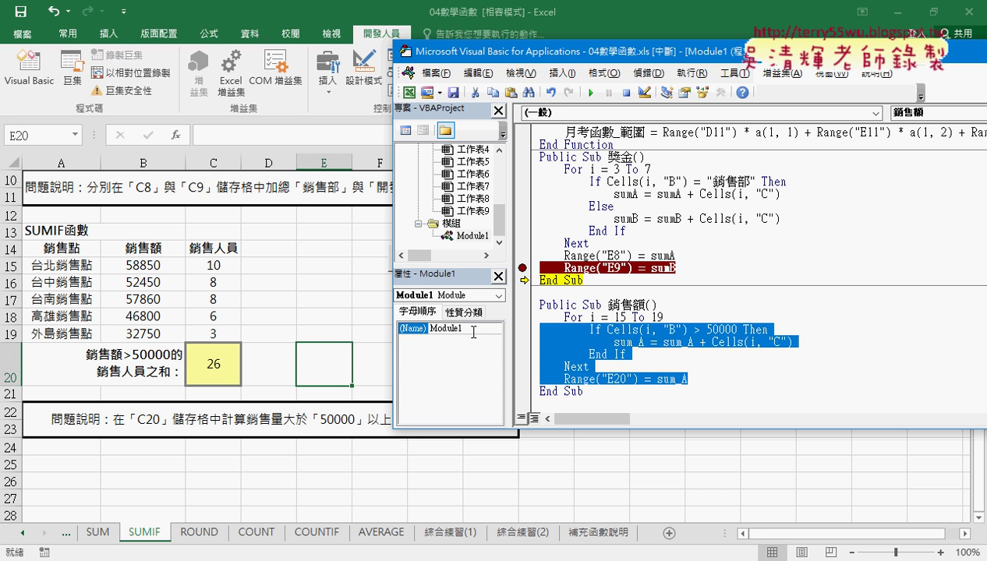
{"action": "key", "text": "Delete"}
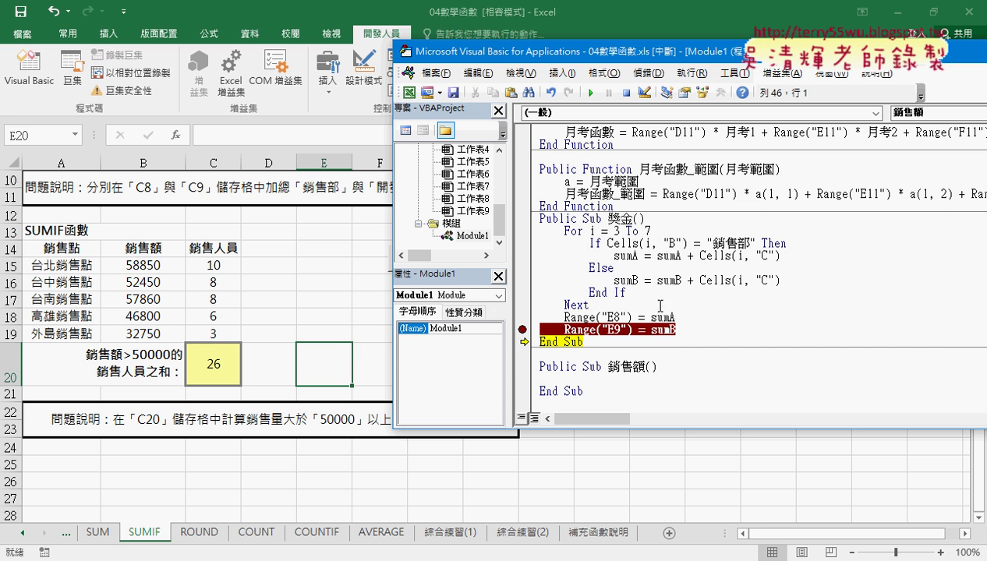
{"action": "left_click_drag", "start_coordinate": [675, 330], "coordinate": [571, 280]}
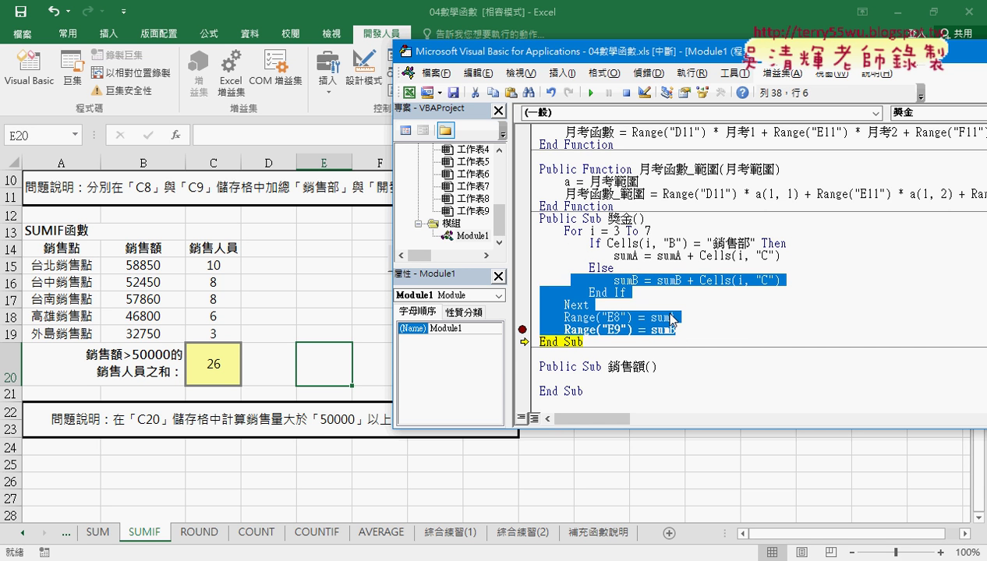
{"action": "left_click_drag", "start_coordinate": [675, 329], "coordinate": [532, 243]}
{"action": "key", "text": "ctrl+c"}
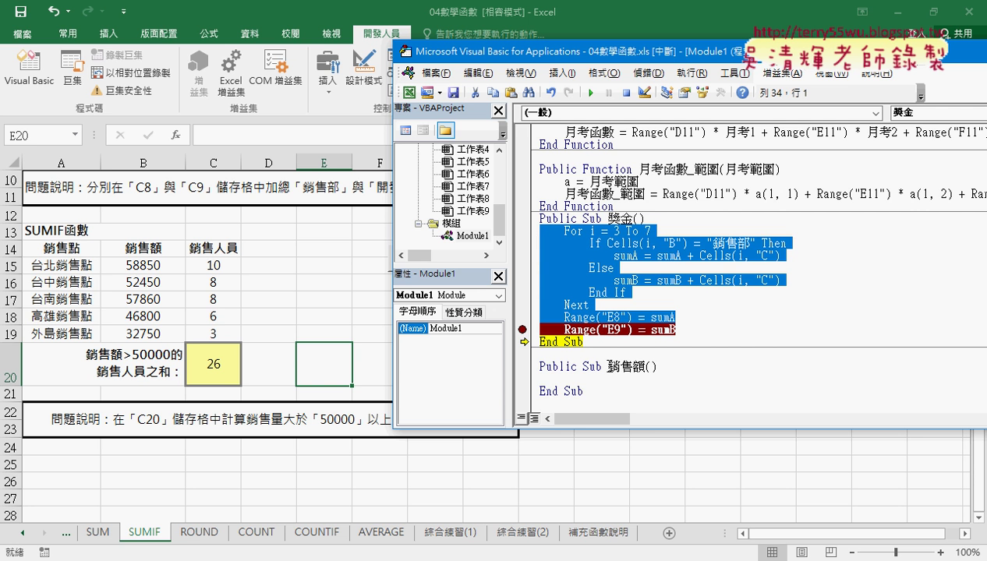
{"action": "left_click", "coordinate": [548, 380]}
{"action": "key", "text": "ctrl+v"}
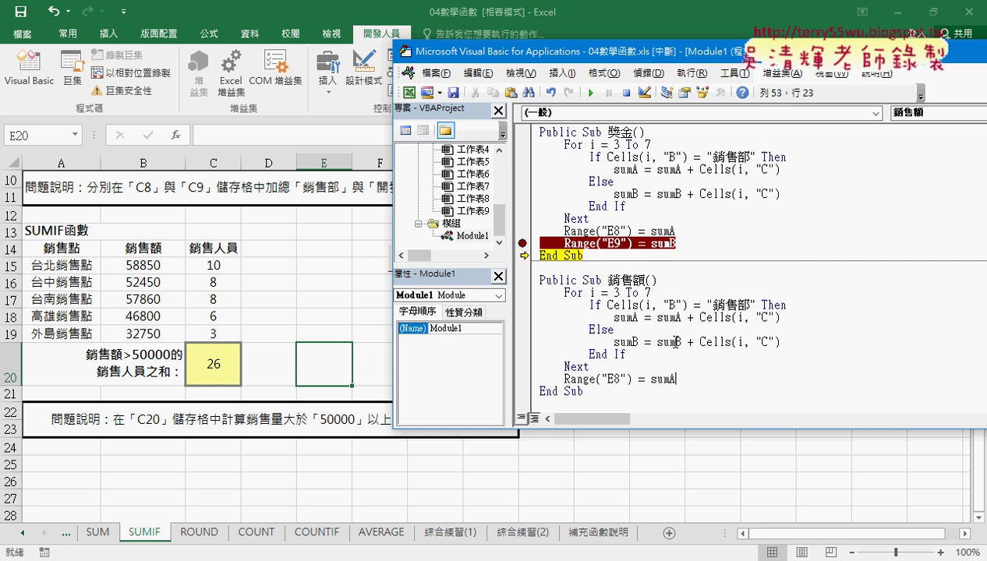
Change the pasted loop to run rows 15 To 19 with the condition >50000
{"action": "double_click", "coordinate": [615, 293]}
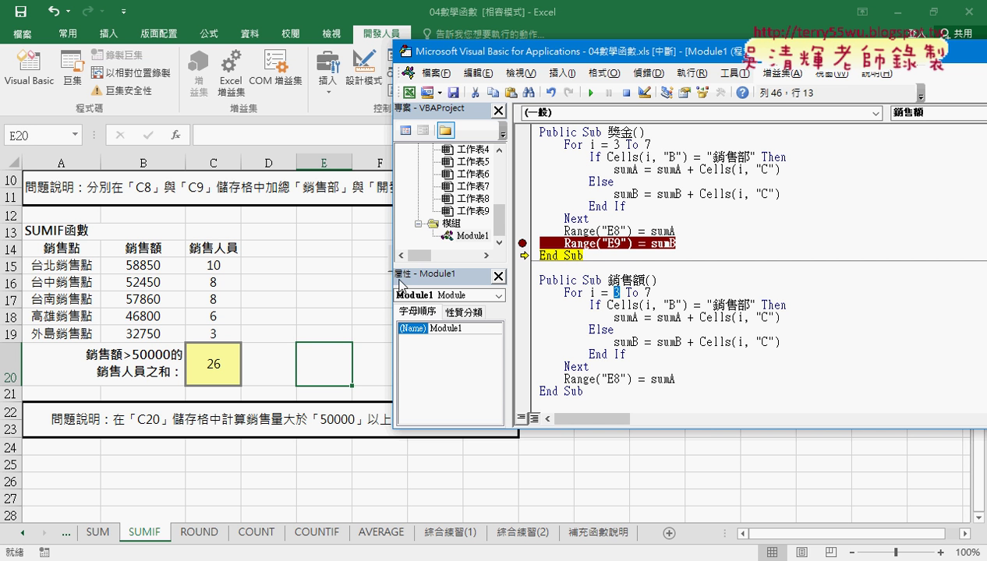
{"action": "type", "text": "15"}
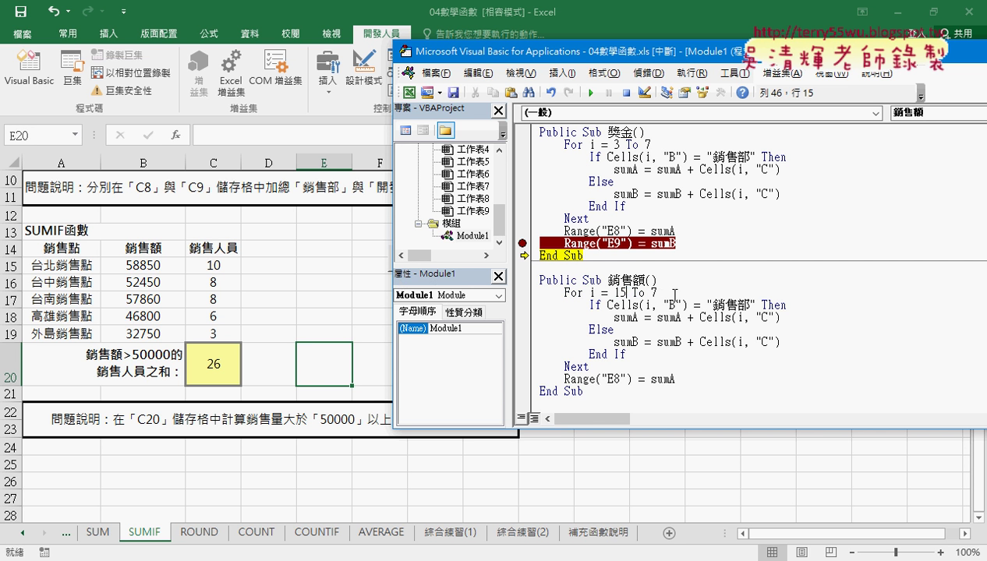
{"action": "double_click", "coordinate": [654, 292]}
{"action": "type", "text": "19"}
{"action": "left_click_drag", "start_coordinate": [688, 306], "coordinate": [754, 306]}
{"action": "type", "text": ">"}
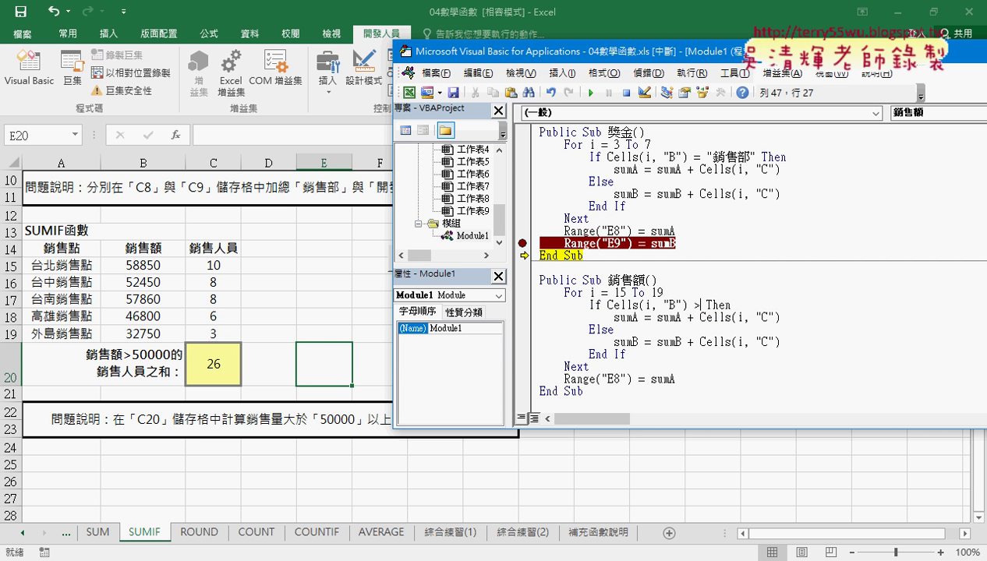
{"action": "type", "text": "50000"}
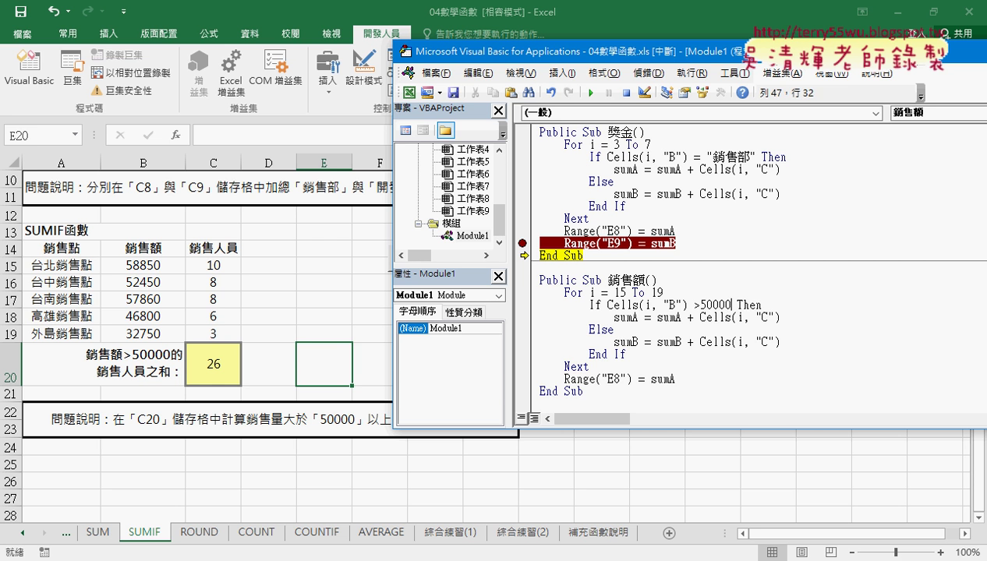
Delete the Else branch, write the total to E20, and reset the paused debugger
{"action": "left_click_drag", "start_coordinate": [781, 342], "coordinate": [538, 329]}
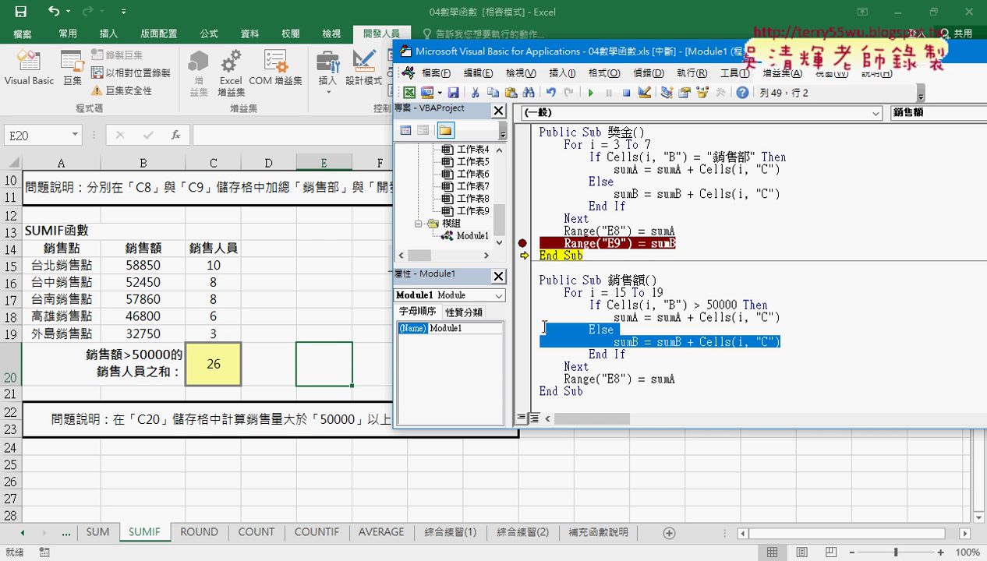
{"action": "key", "text": "Delete"}
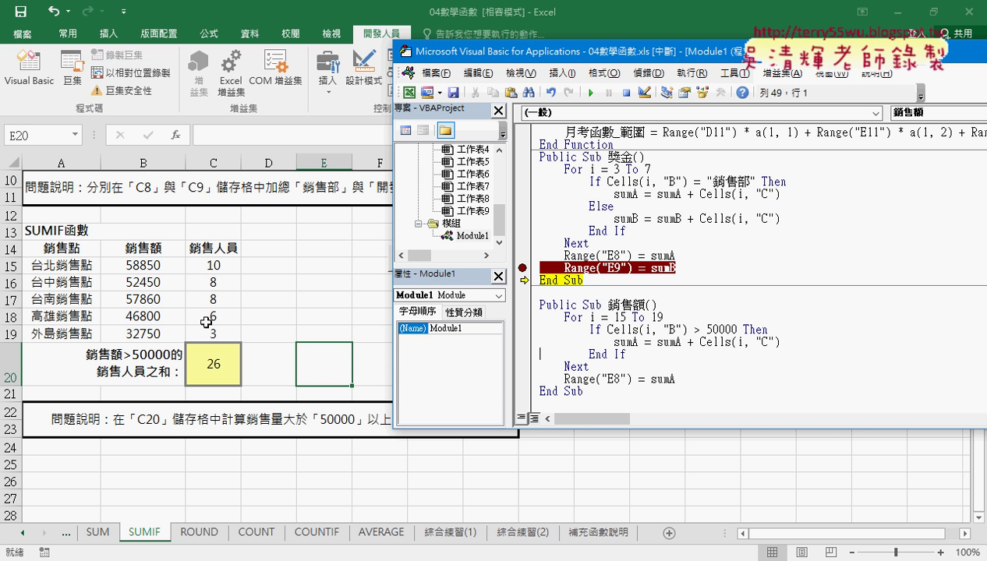
{"action": "left_click_drag", "start_coordinate": [621, 379], "coordinate": [613, 379]}
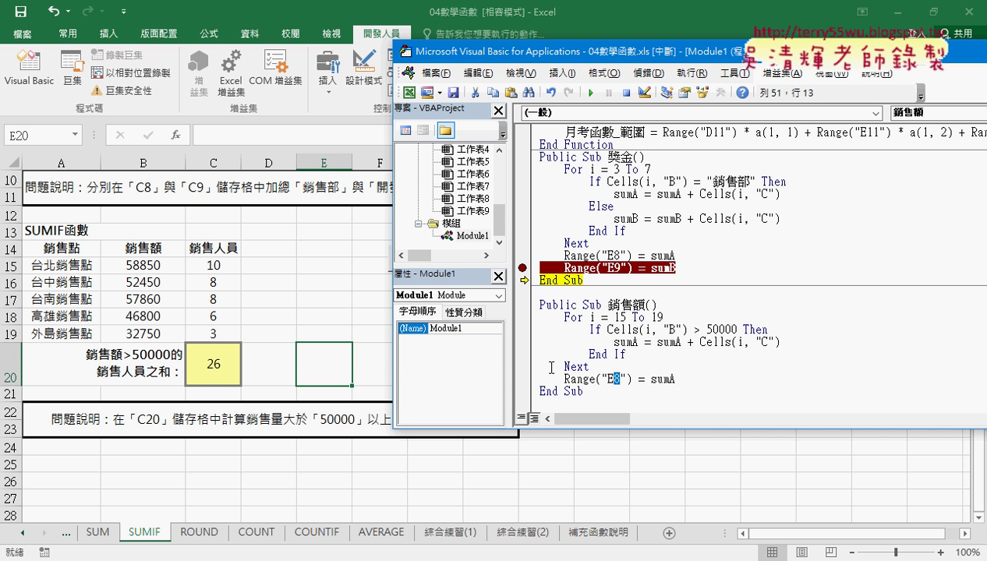
{"action": "type", "text": "20"}
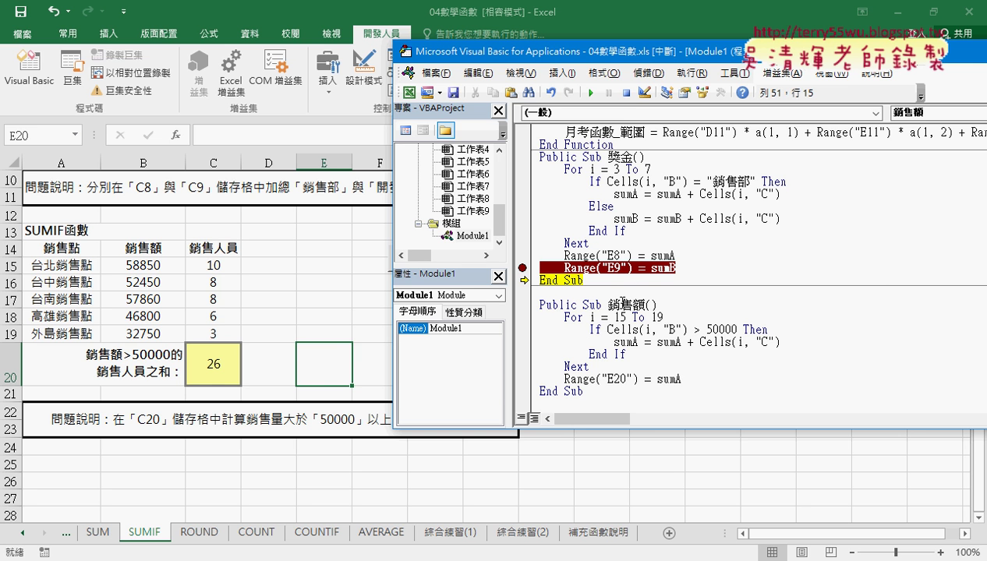
{"action": "left_click", "coordinate": [607, 328]}
{"action": "left_click", "coordinate": [626, 93]}
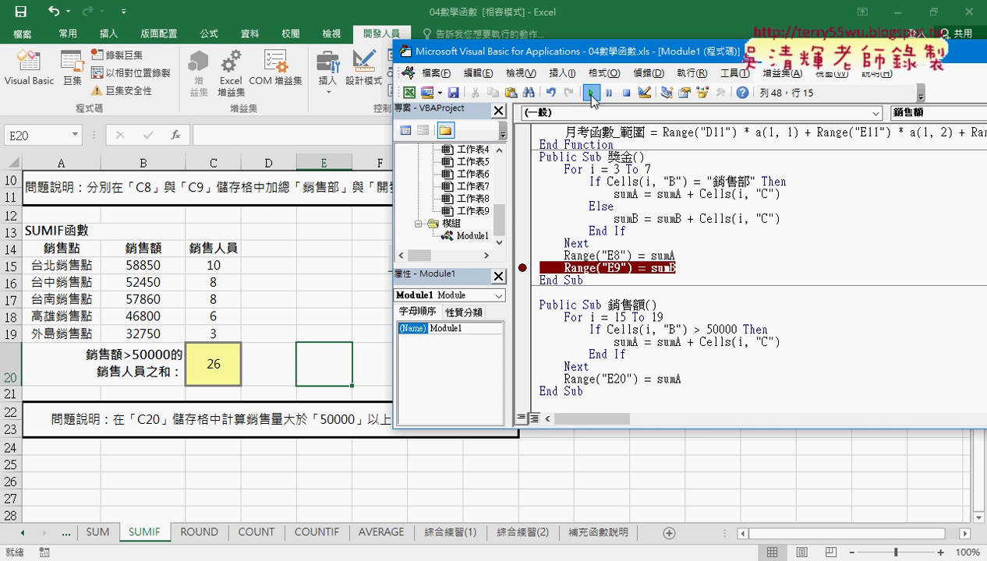
Run the 銷售額 macro so E20 shows 26
{"action": "left_click", "coordinate": [591, 94]}
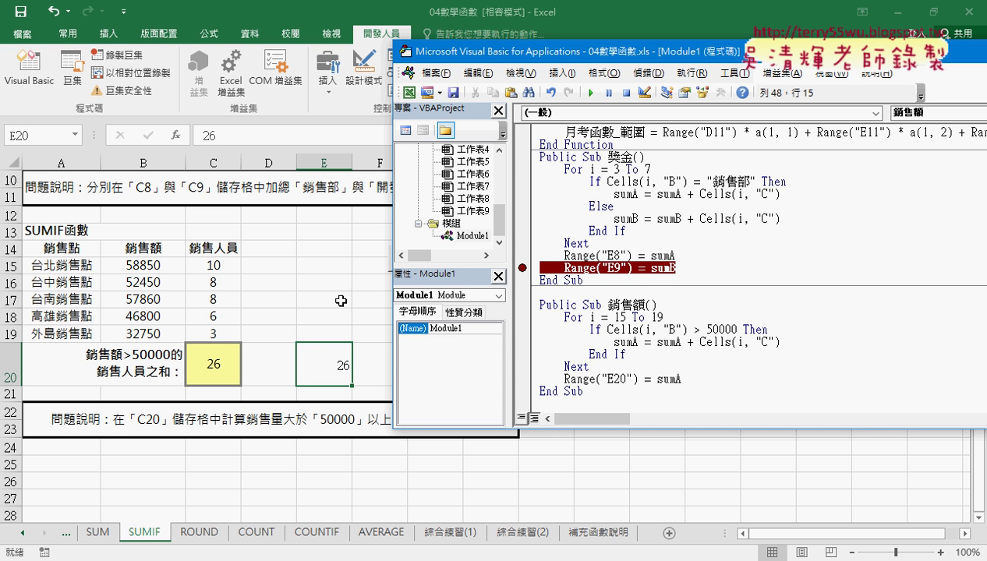
Remove the breakpoint on the Range("E9") line in 獎金
{"action": "left_click", "coordinate": [525, 268]}
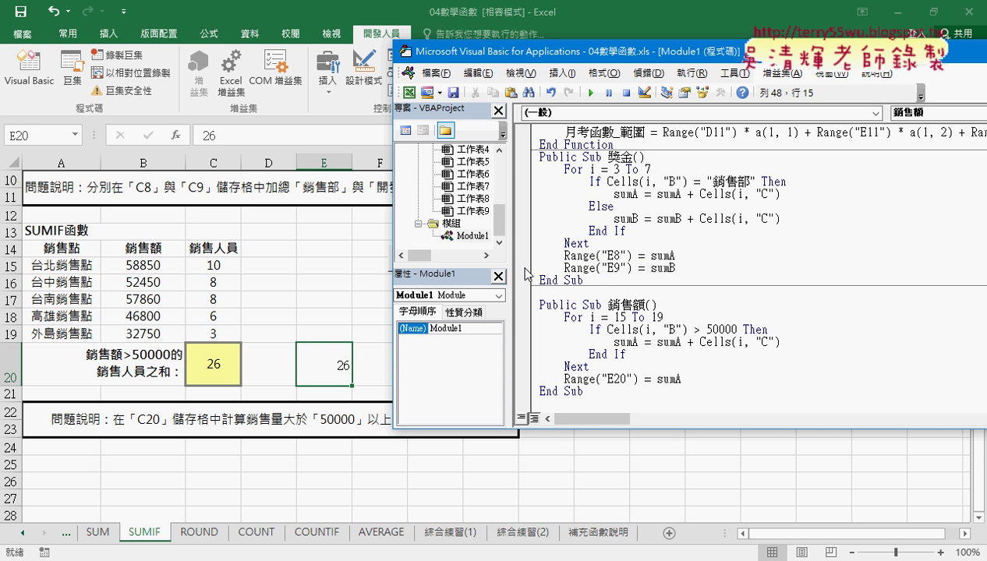